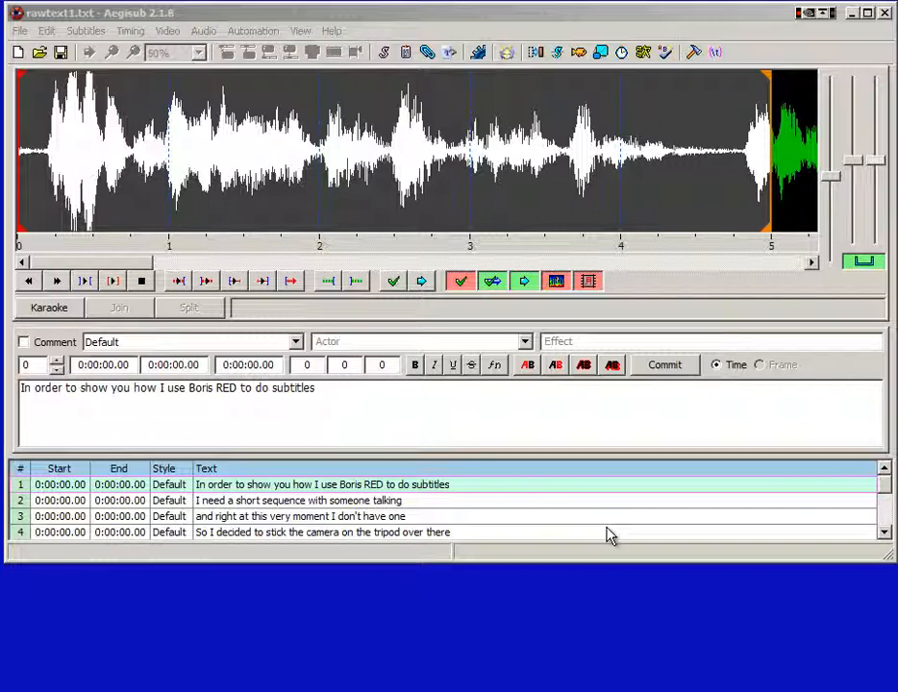
Time subtitle line 1 to end at 4.45 s and line 2 from 4.73 to 7.95 s
{"action": "left_click", "coordinate": [42, 194]}
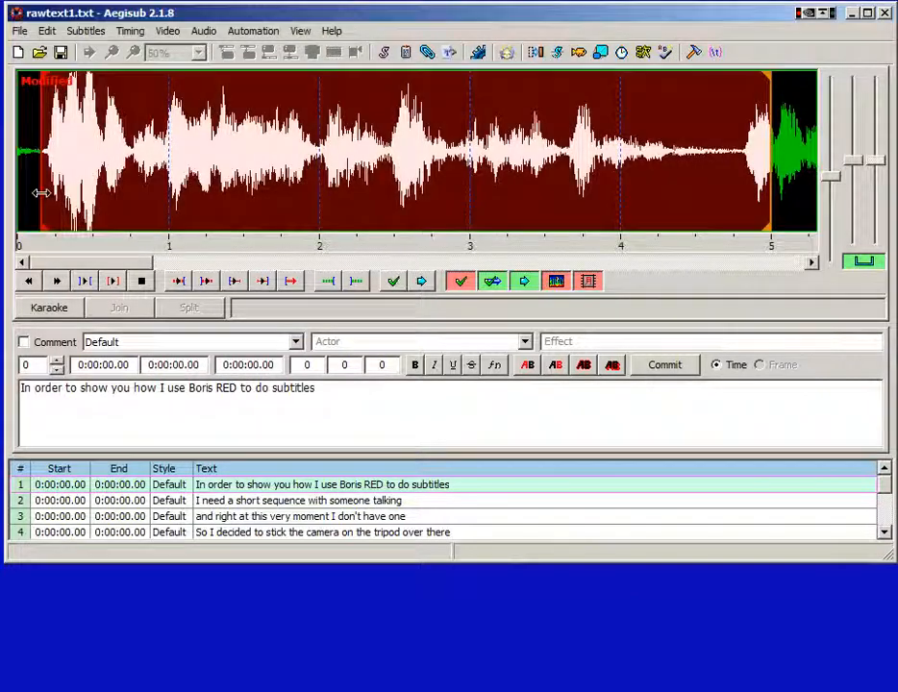
{"action": "right_click", "coordinate": [687, 199]}
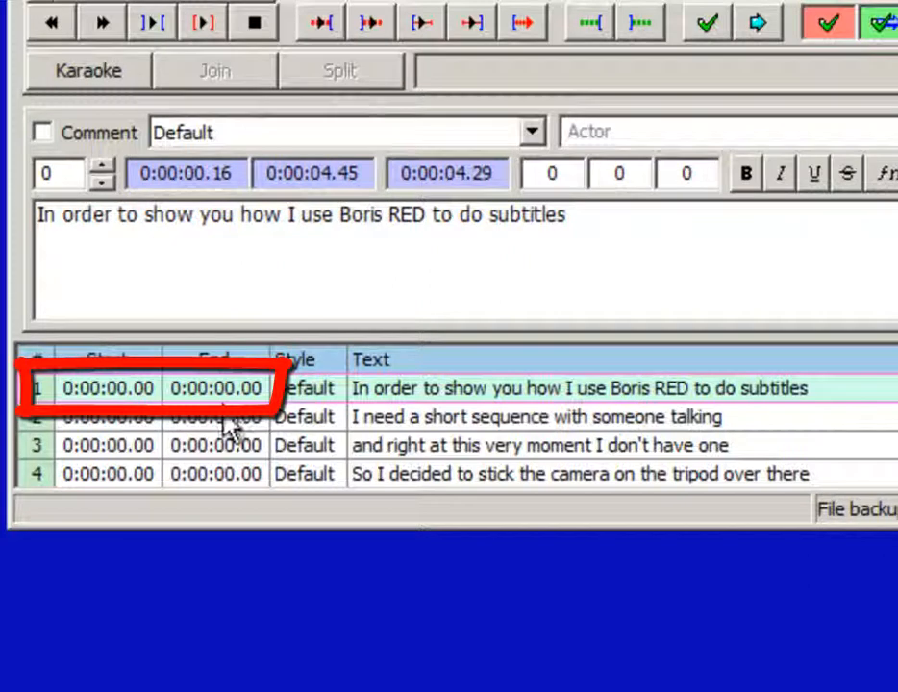
{"action": "key", "text": "Return"}
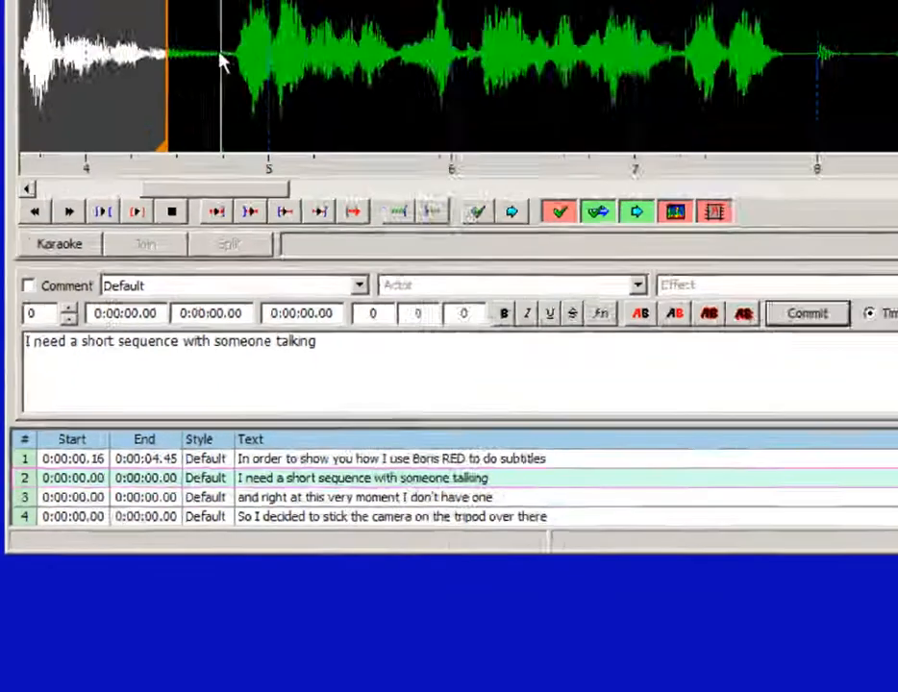
{"action": "left_click", "coordinate": [180, 149]}
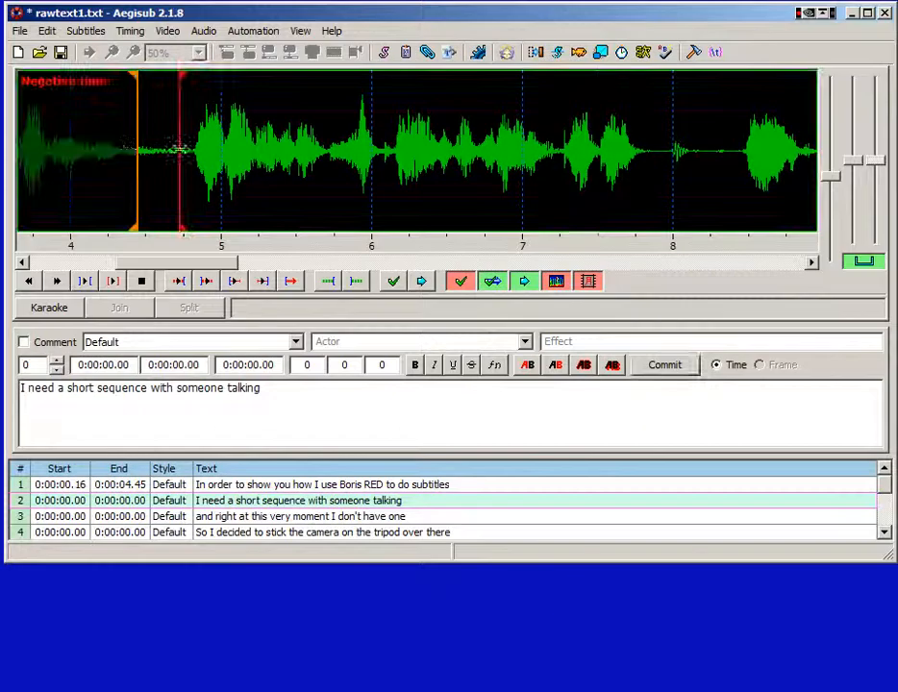
{"action": "right_click", "coordinate": [666, 168]}
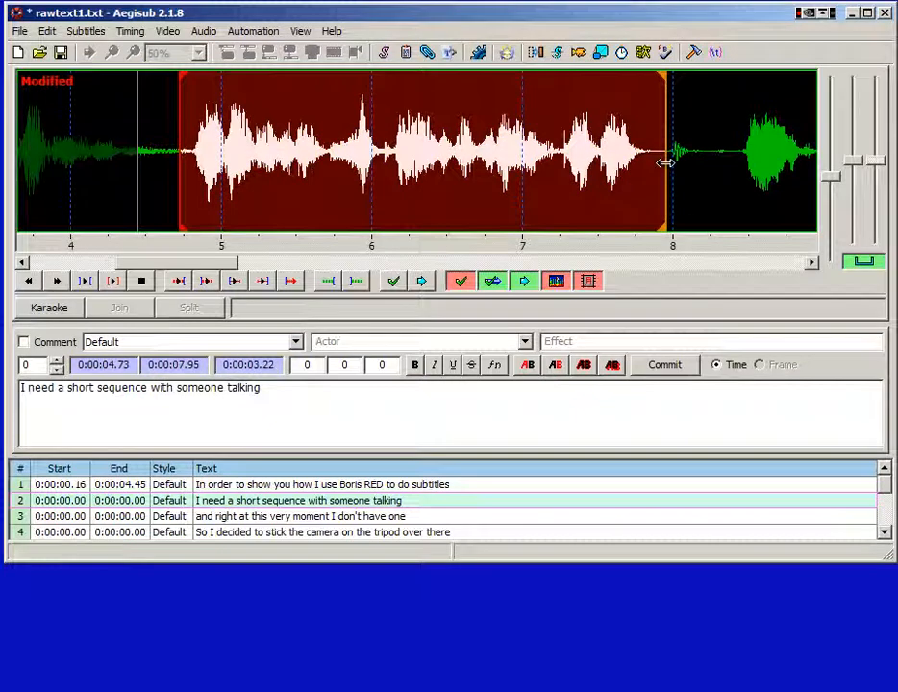
{"action": "key", "text": "space"}
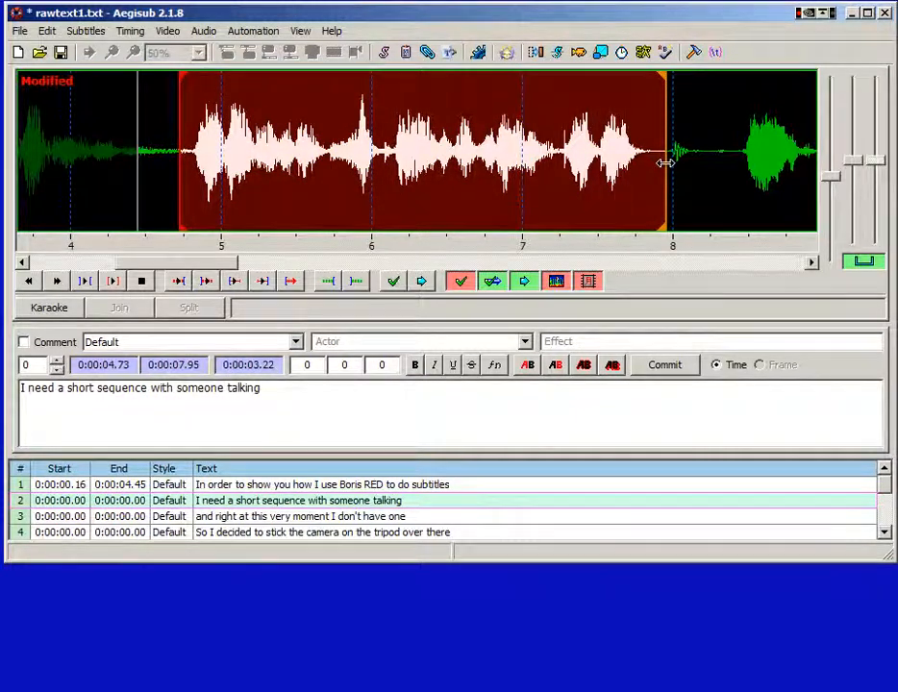
{"action": "left_click", "coordinate": [674, 374]}
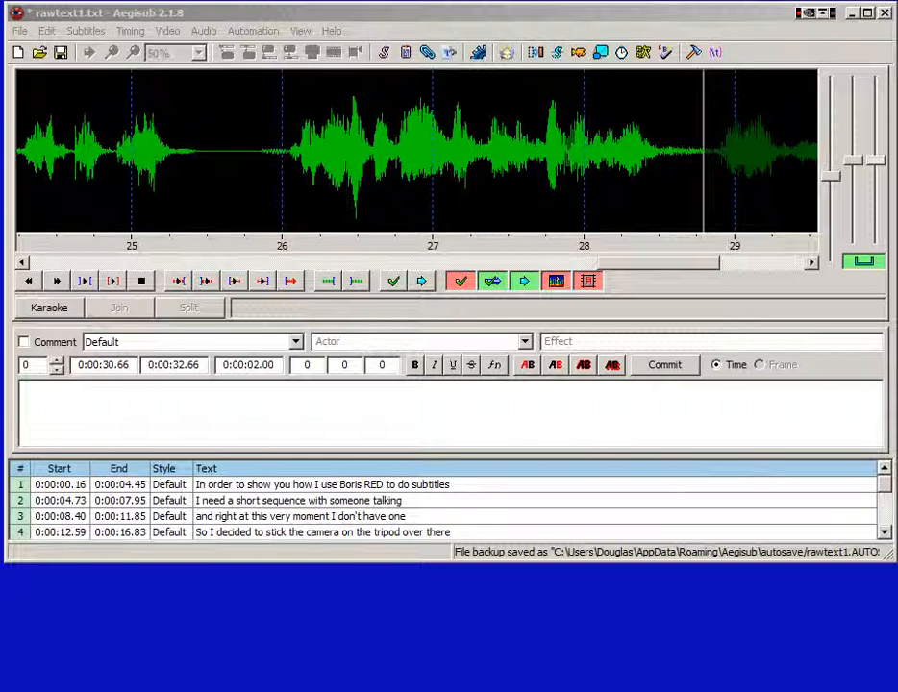
{"action": "left_click", "coordinate": [29, 33]}
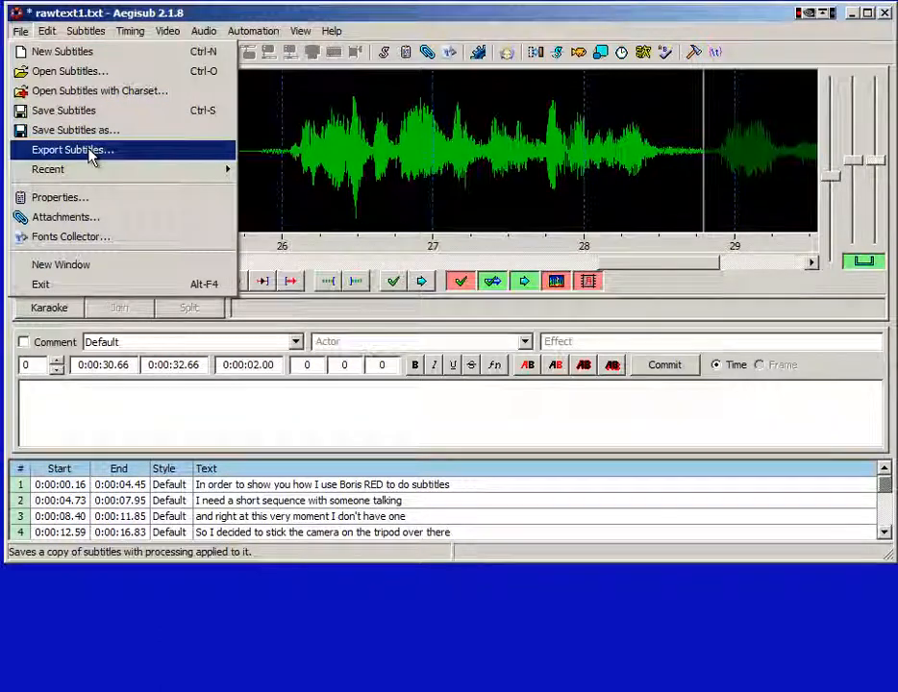
Export the subtitles in Adobe Encore format as borisredtext1 in the final folder
{"action": "left_click", "coordinate": [92, 153]}
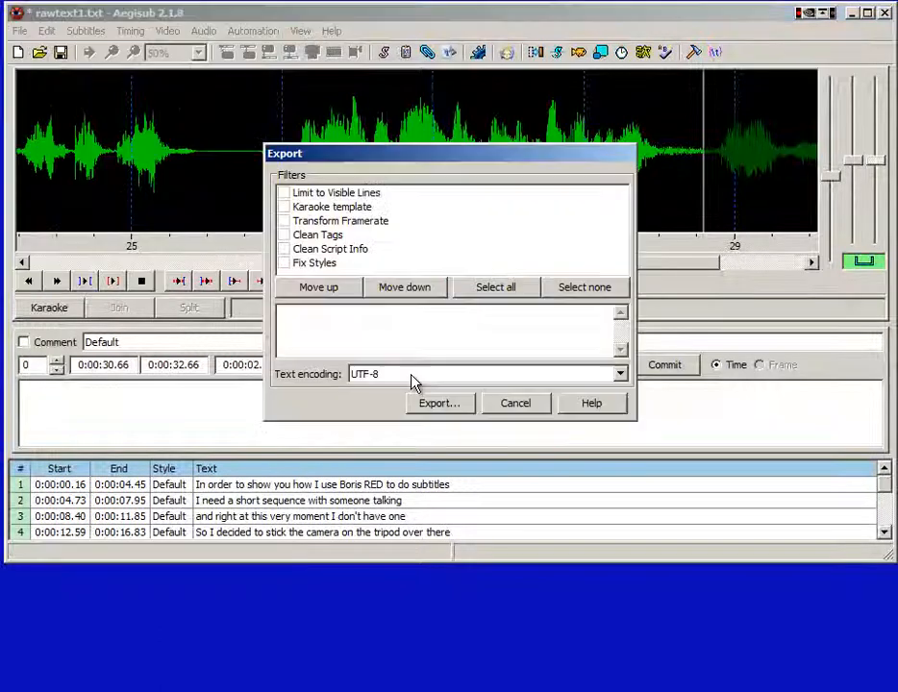
{"action": "left_click", "coordinate": [456, 411]}
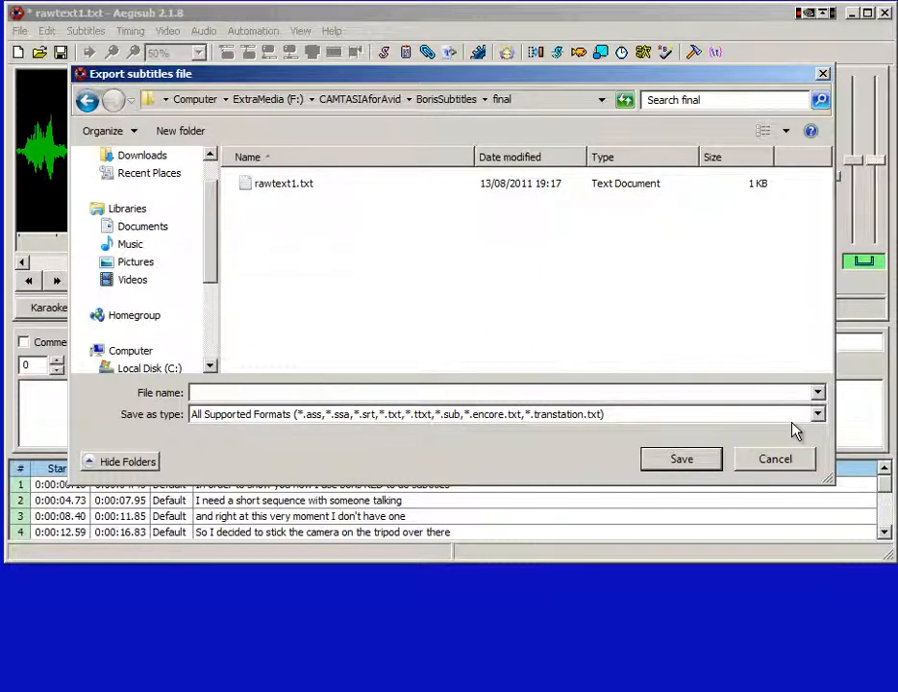
{"action": "left_click", "coordinate": [817, 415]}
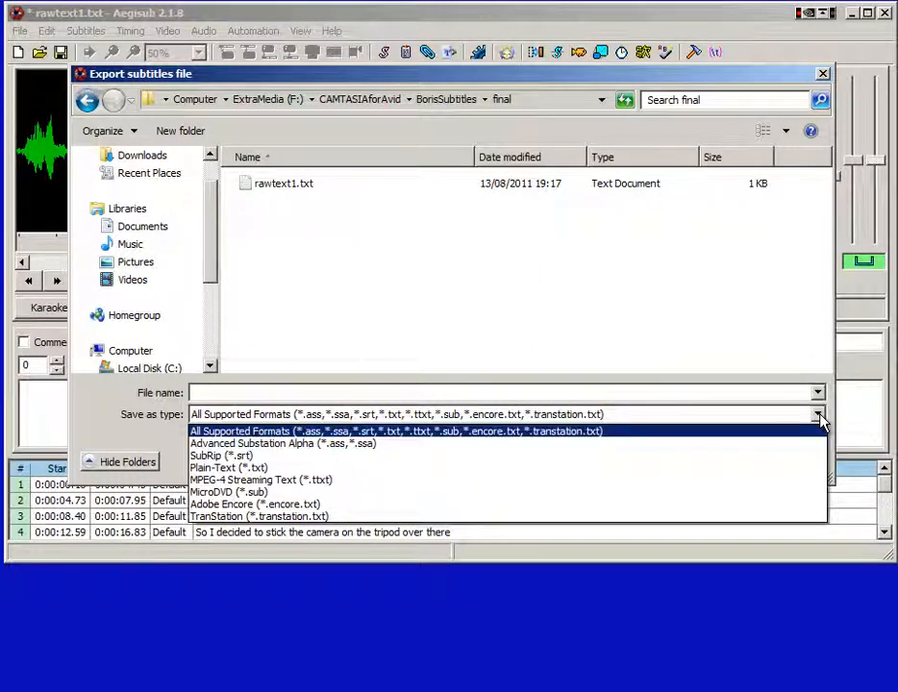
{"action": "left_click", "coordinate": [337, 505]}
{"action": "type", "text": "bo"}
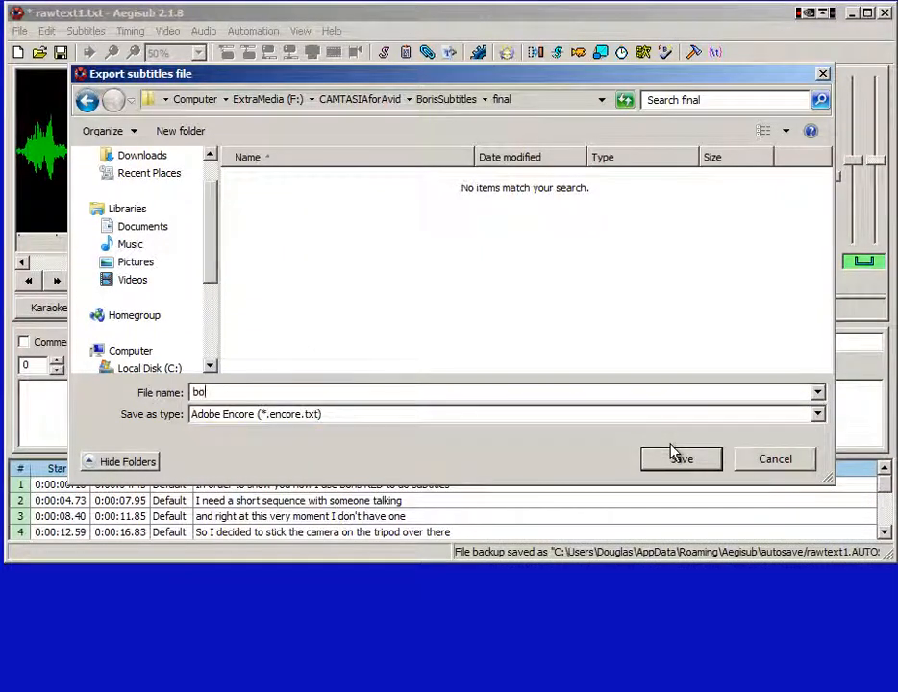
{"action": "type", "text": "risredtext1"}
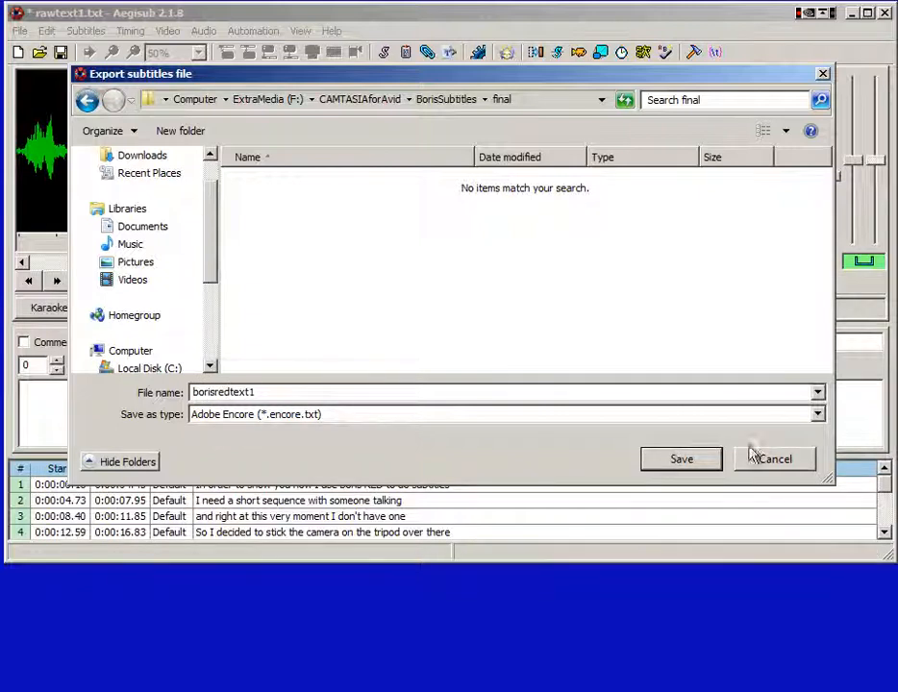
{"action": "left_click", "coordinate": [706, 461]}
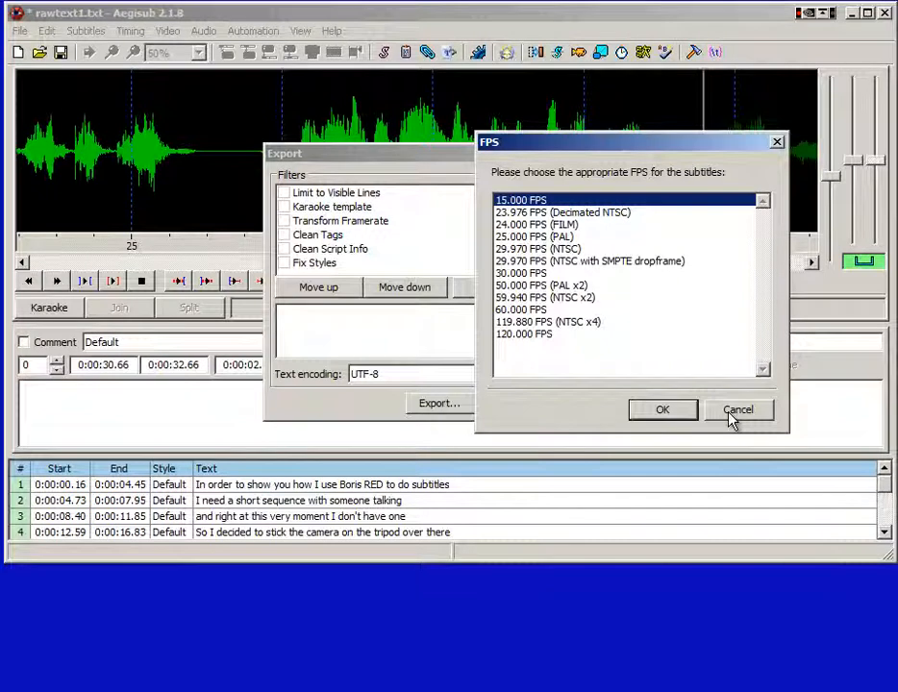
Choose 29.970 FPS (NTSC) to complete the Encore export
{"action": "double_click", "coordinate": [536, 252]}
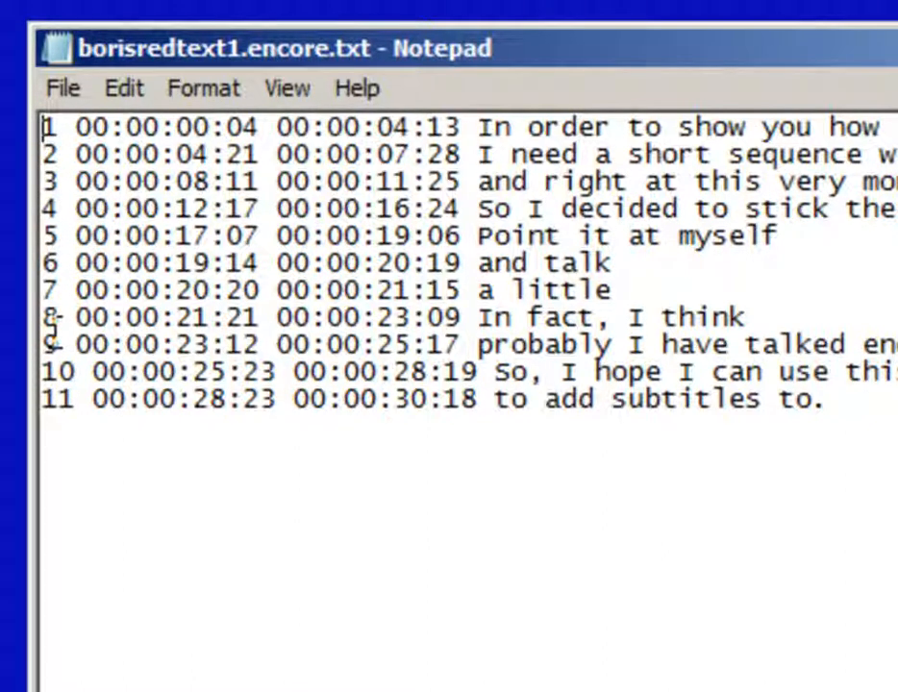
Delete the leading numbers 1–11 from each of the eleven subtitle lines
{"action": "double_click", "coordinate": [43, 127]}
{"action": "key", "text": "Delete"}
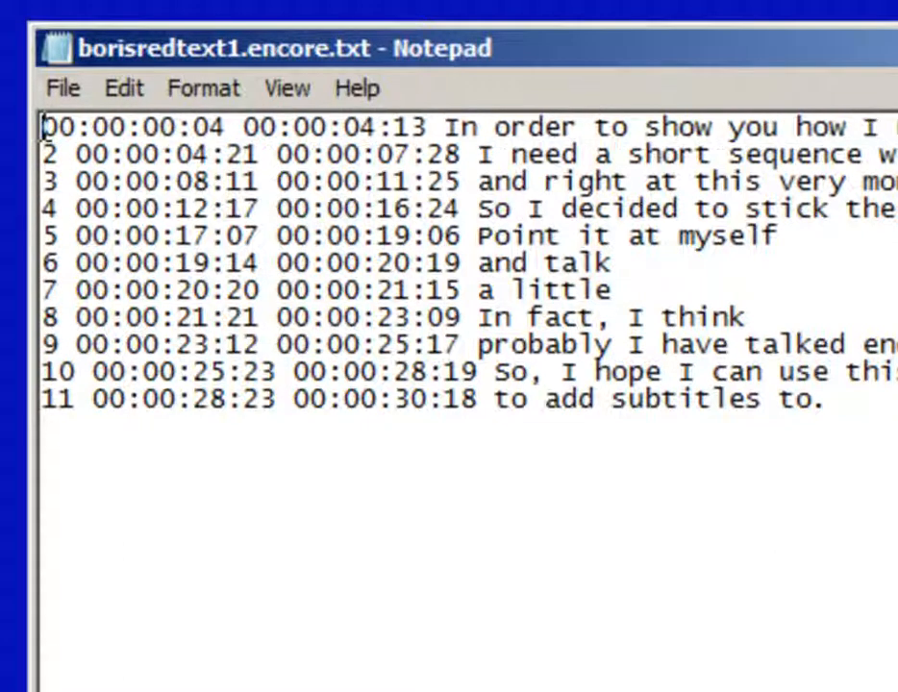
{"action": "double_click", "coordinate": [45, 154]}
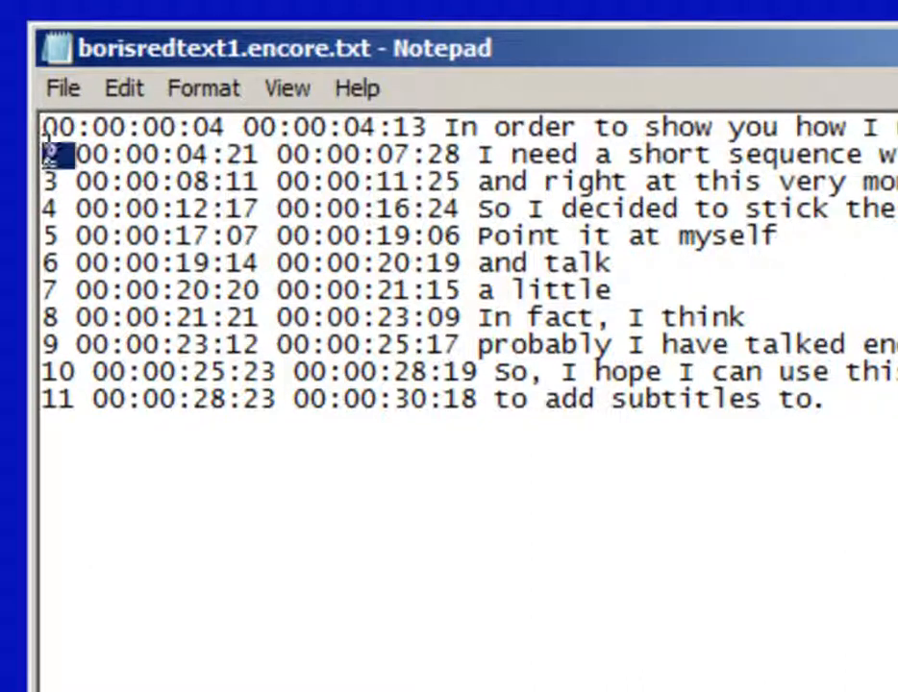
{"action": "key", "text": "Delete"}
{"action": "double_click", "coordinate": [43, 181]}
{"action": "key", "text": "Delete"}
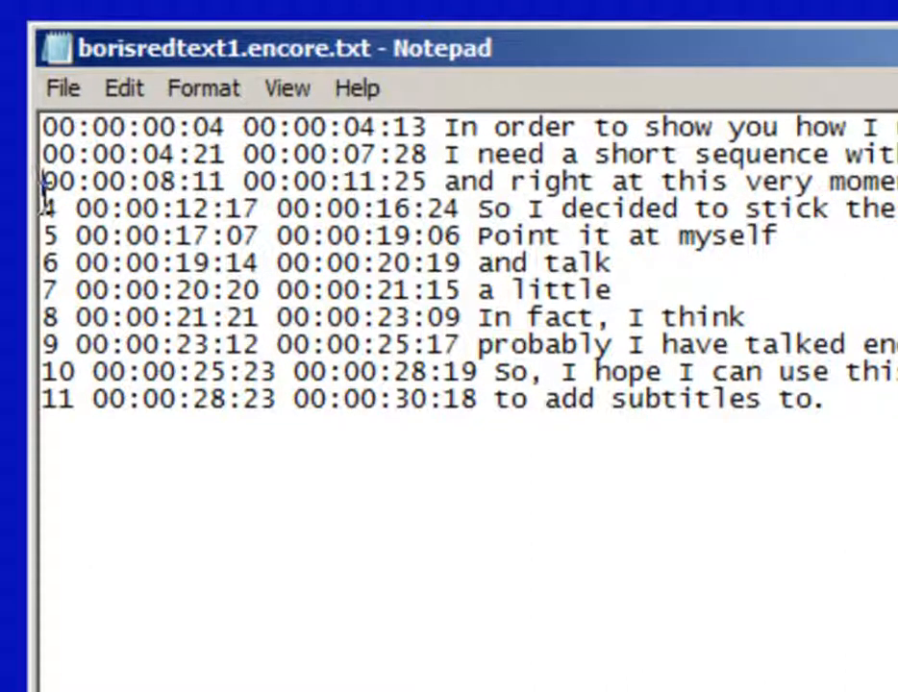
{"action": "double_click", "coordinate": [44, 208]}
{"action": "key", "text": "Delete"}
{"action": "double_click", "coordinate": [45, 236]}
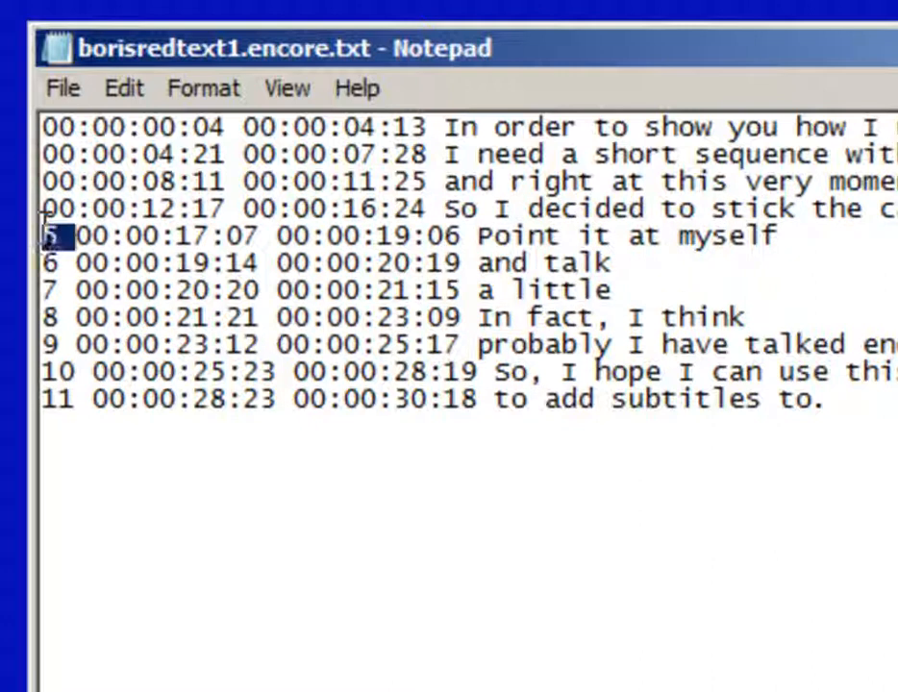
{"action": "key", "text": "Delete"}
{"action": "double_click", "coordinate": [44, 262]}
{"action": "key", "text": "Delete"}
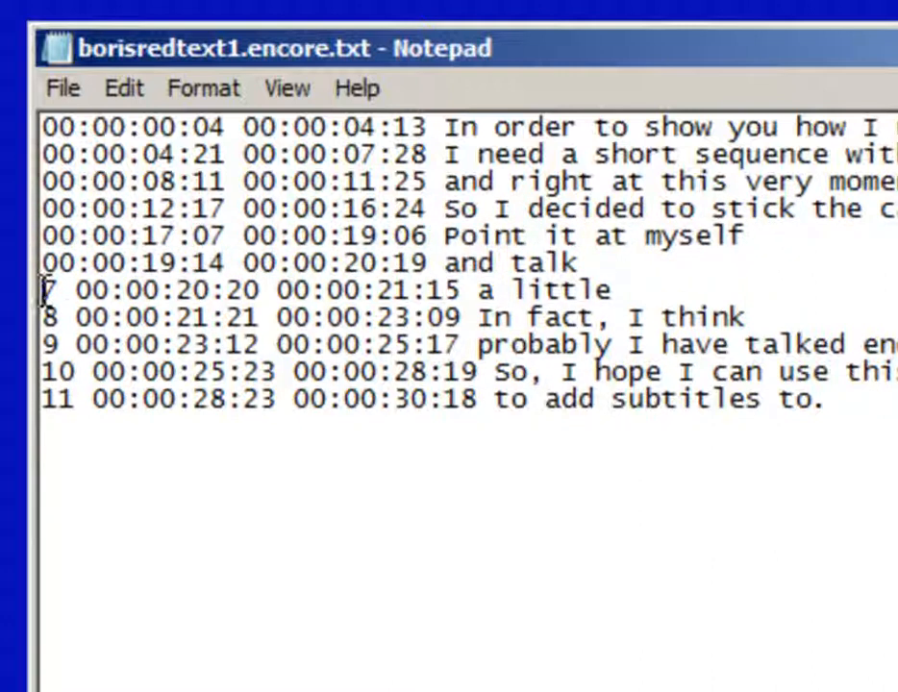
{"action": "double_click", "coordinate": [44, 289]}
{"action": "key", "text": "Delete"}
{"action": "double_click", "coordinate": [45, 317]}
{"action": "key", "text": "Delete"}
{"action": "double_click", "coordinate": [48, 344]}
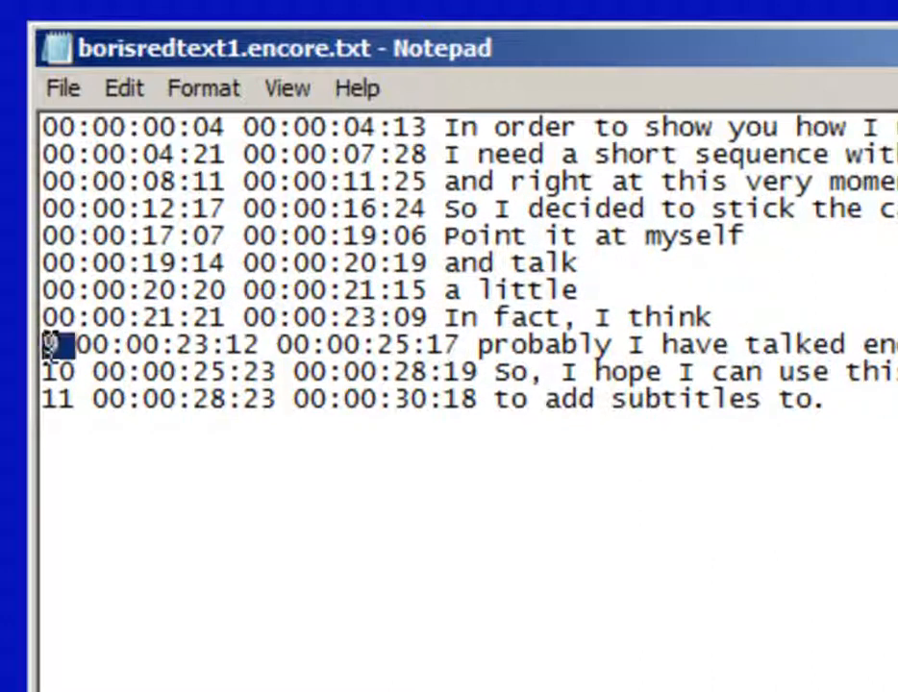
{"action": "key", "text": "Delete"}
{"action": "double_click", "coordinate": [46, 370]}
{"action": "key", "text": "Delete"}
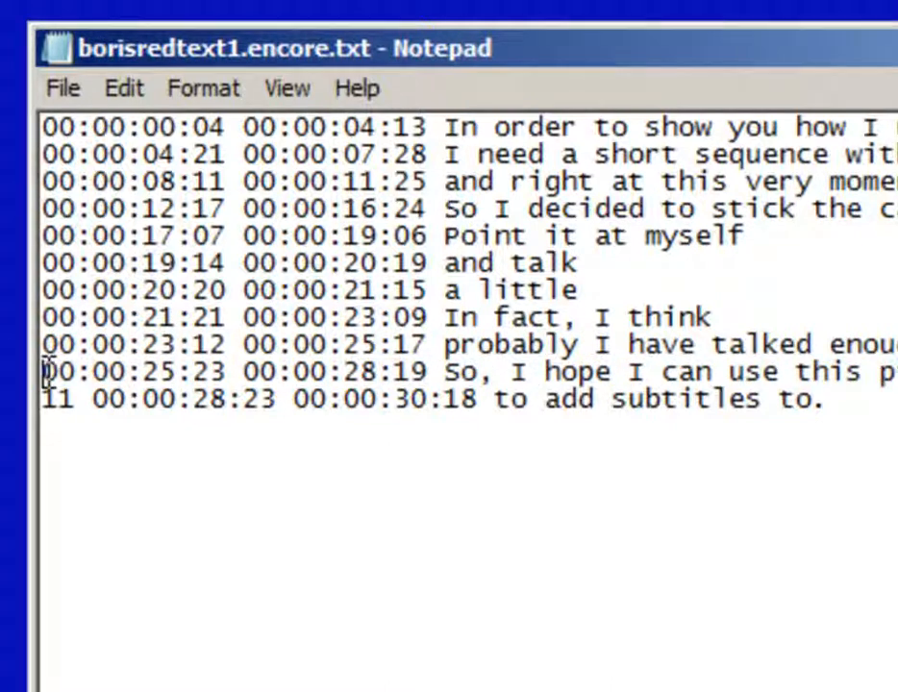
{"action": "double_click", "coordinate": [44, 397]}
{"action": "key", "text": "Delete"}
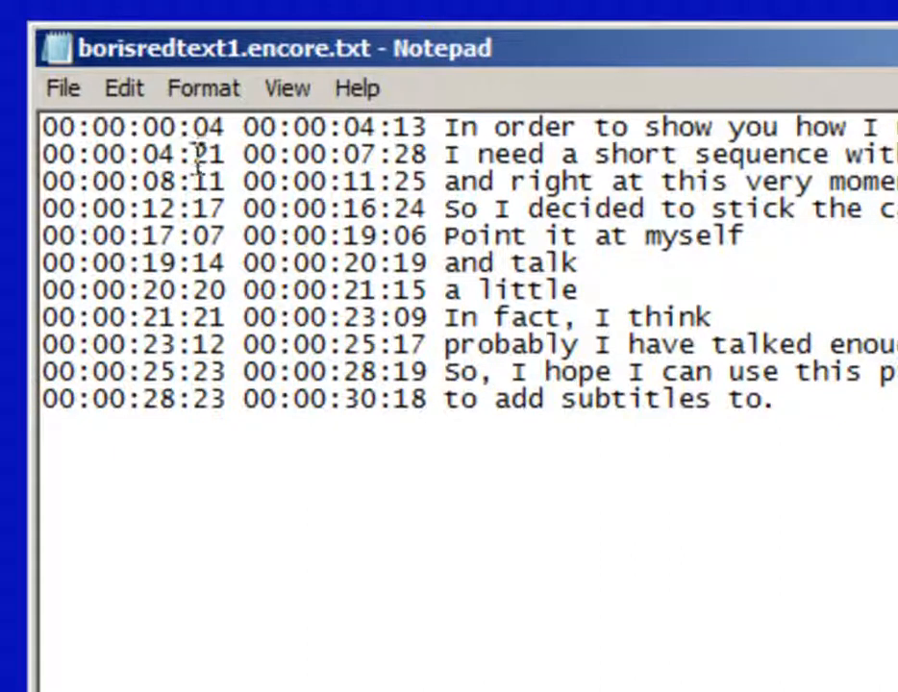
Insert a new top line '00:00:00:00 00:00:00:04' and save the file
{"action": "left_click", "coordinate": [43, 127]}
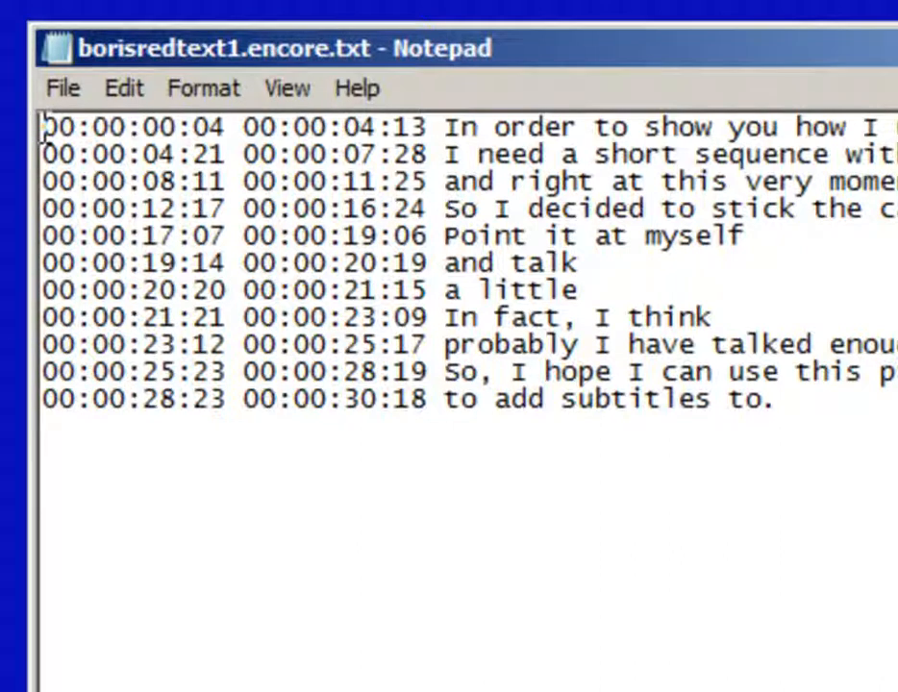
{"action": "key", "text": "Return"}
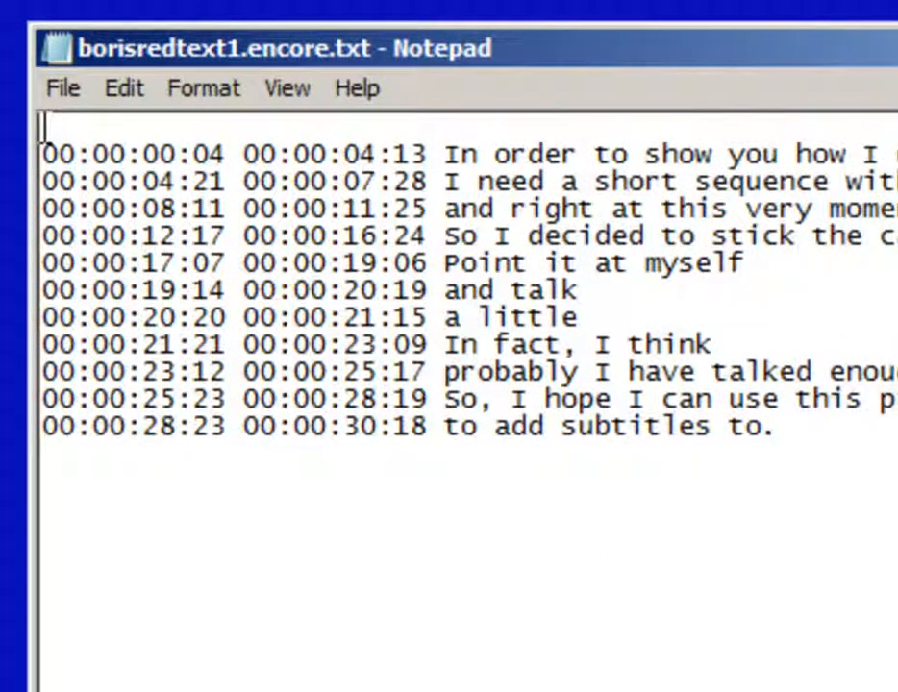
{"action": "type", "text": "00:00:00:0"}
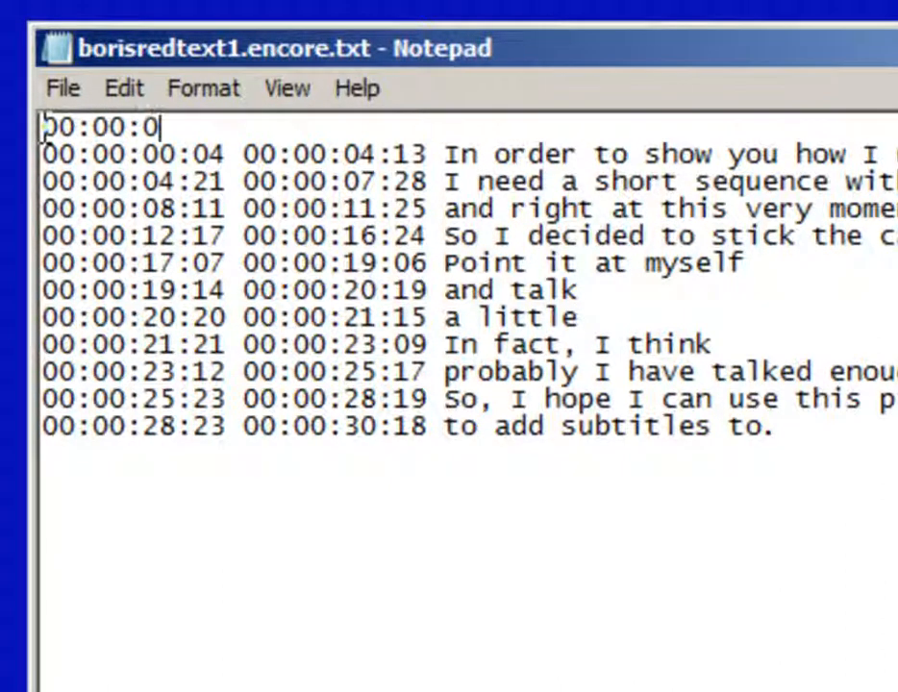
{"action": "type", "text": "0 00:0"}
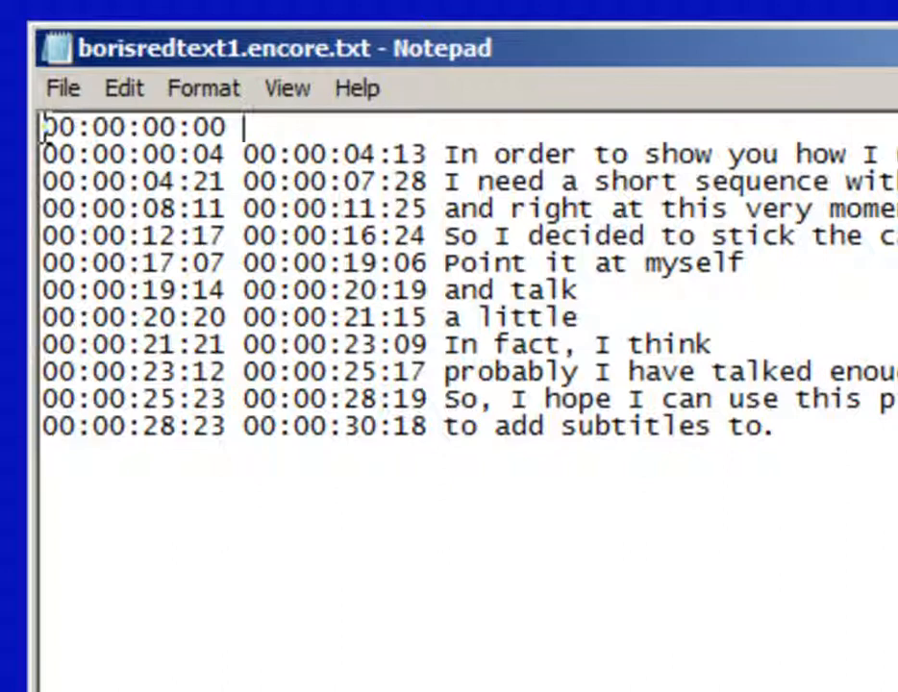
{"action": "type", "text": "0:00:"}
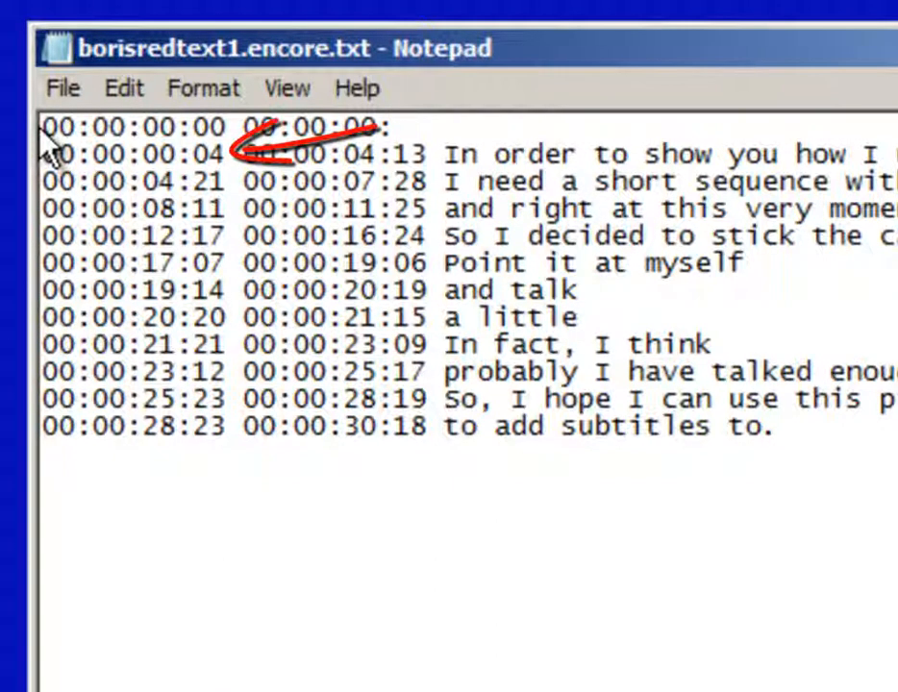
{"action": "type", "text": "04"}
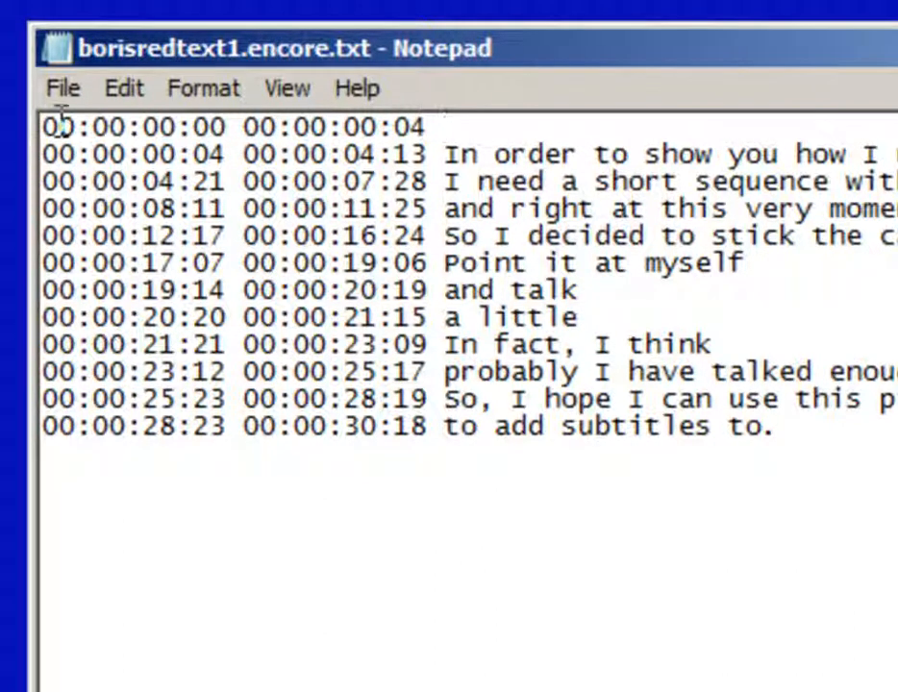
{"action": "left_click", "coordinate": [62, 88]}
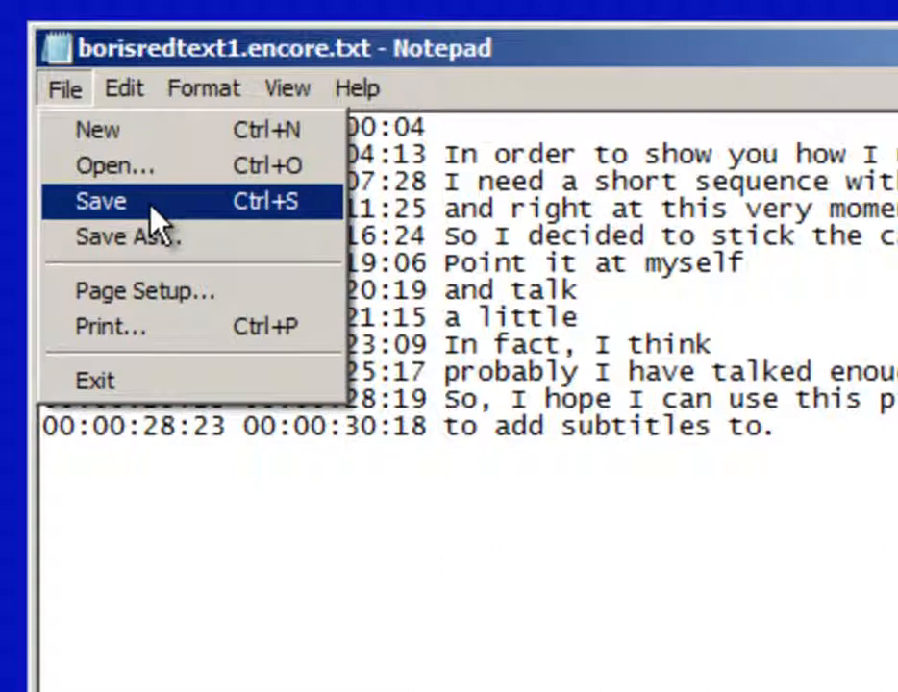
{"action": "left_click", "coordinate": [153, 214]}
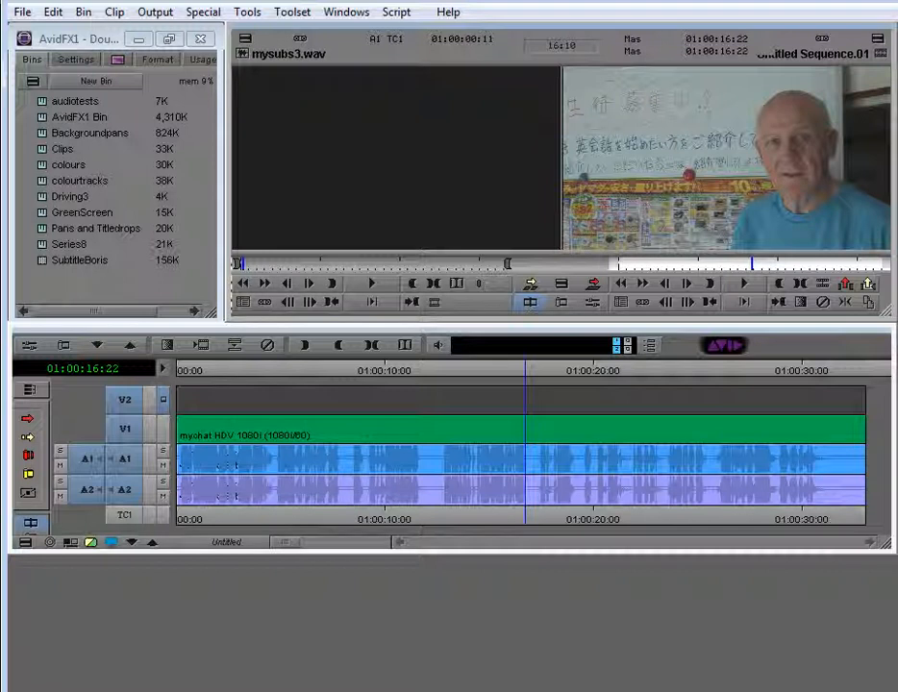
Switch back to the borisredtext1.encore.txt Notepad window with Alt+Tab
{"action": "key", "text": "alt+Tab"}
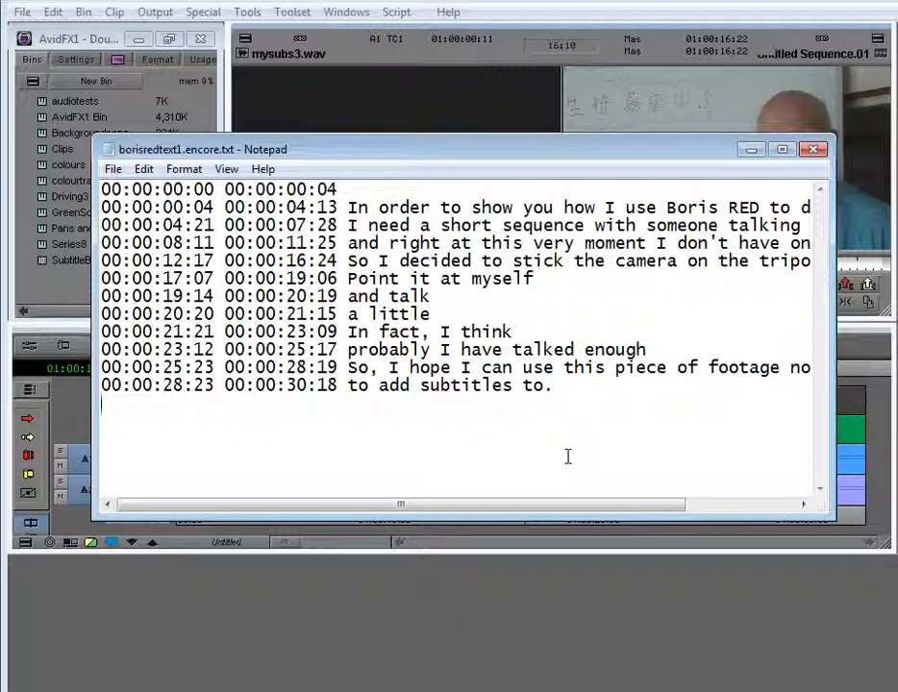
Add '00:00:30:20 00:00:32:00' as the final line and save the file
{"action": "type", "text": "00:00"}
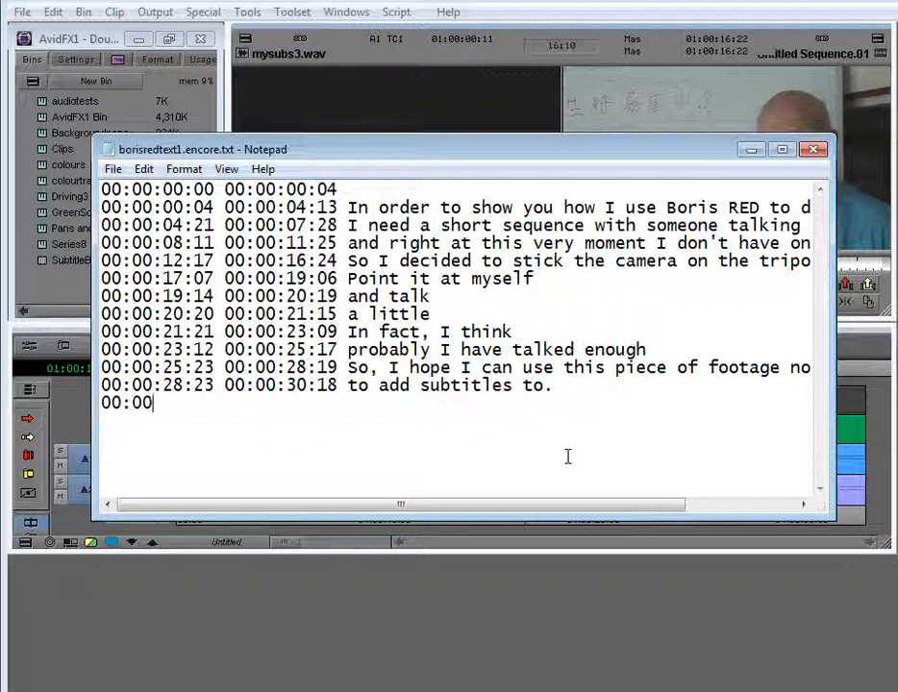
{"action": "type", "text": ":30:20 00:00:32"}
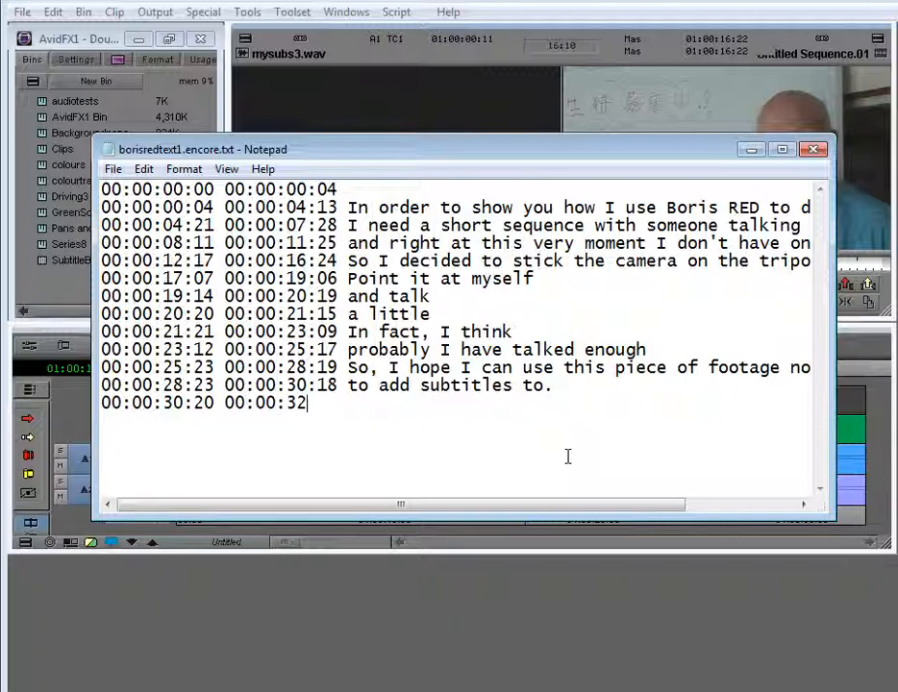
{"action": "type", "text": ":00"}
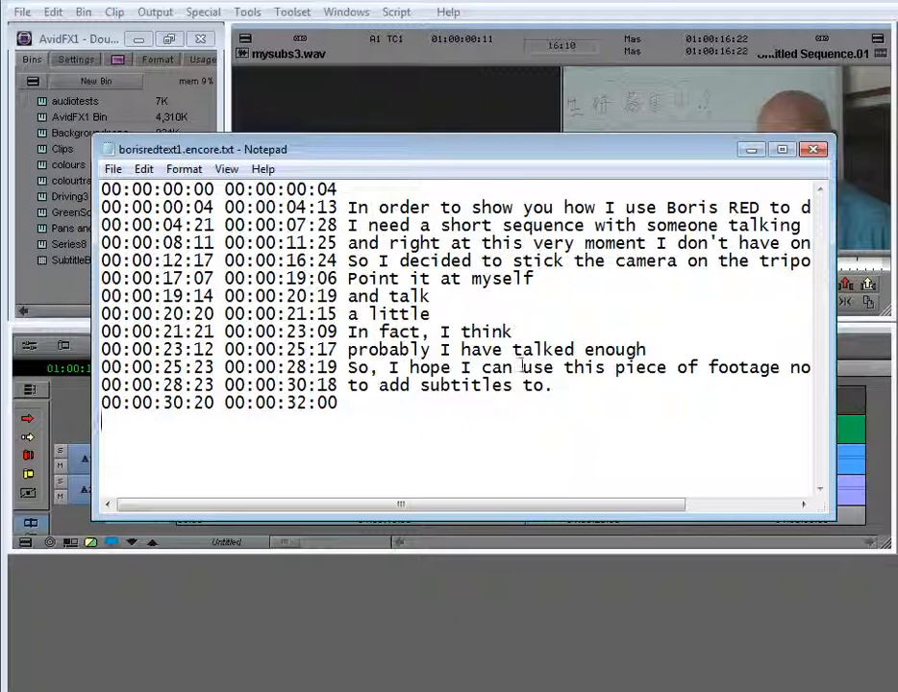
{"action": "left_click", "coordinate": [114, 173]}
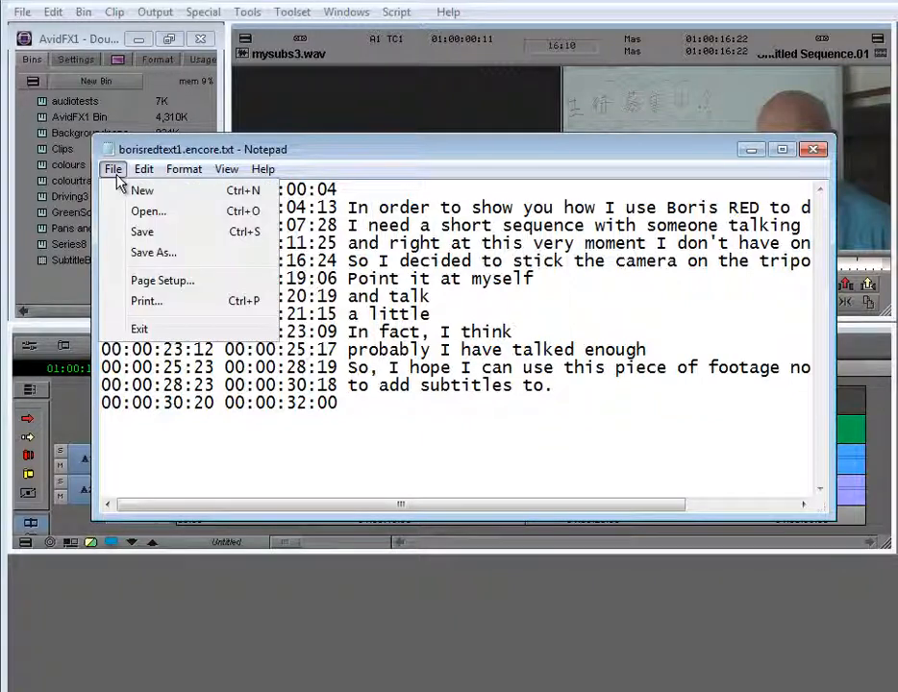
{"action": "left_click", "coordinate": [144, 232]}
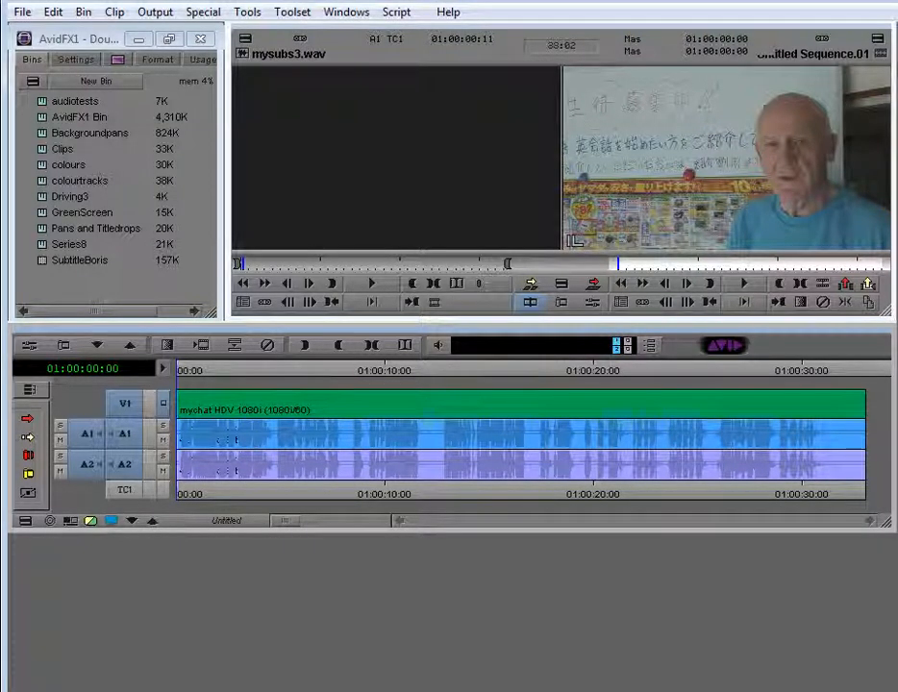
Add a V2 track, apply the Boris RED AVX 2.0 Boris RED Filter, and launch its interface
{"action": "key", "text": "ctrl+y"}
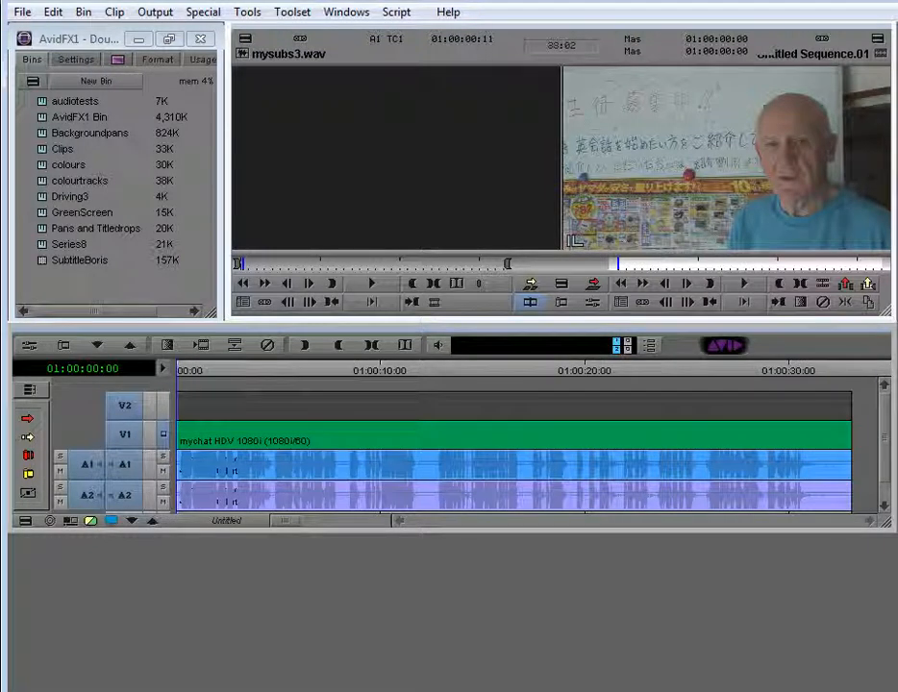
{"action": "key", "text": "ctrl+8"}
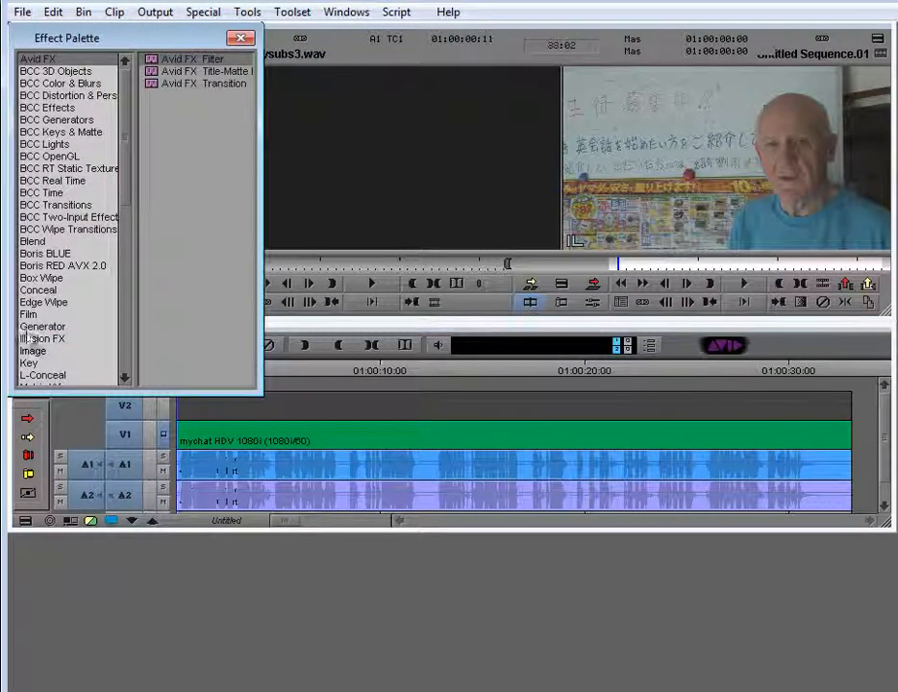
{"action": "left_click", "coordinate": [66, 266]}
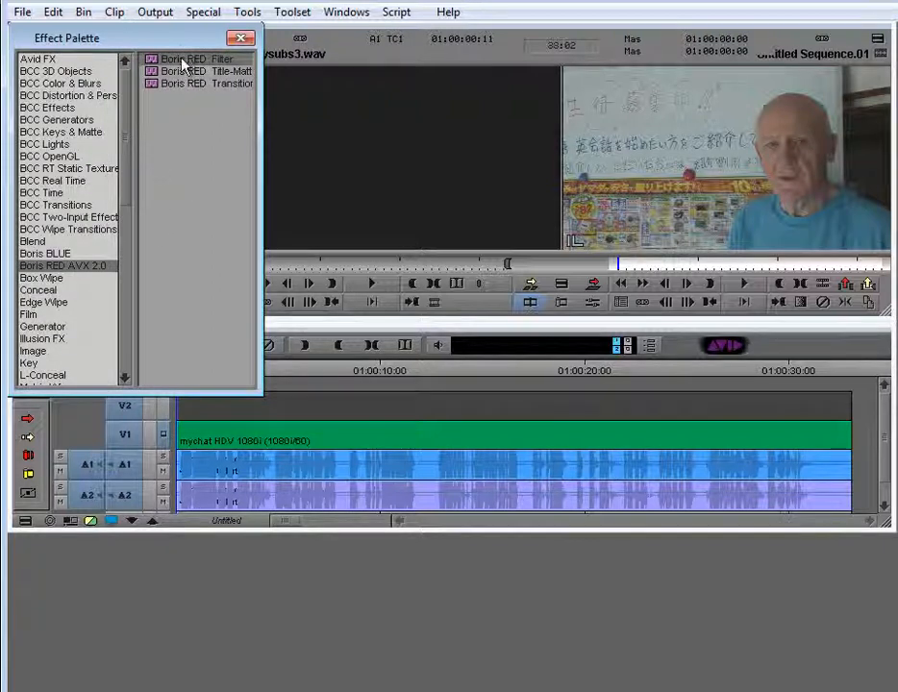
{"action": "left_click", "coordinate": [448, 407]}
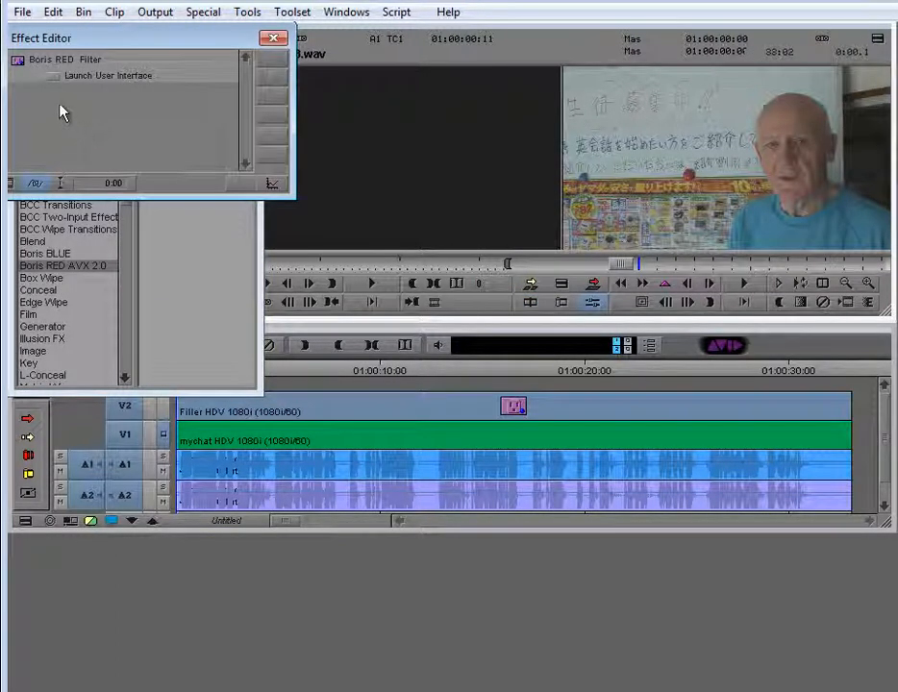
{"action": "left_click", "coordinate": [54, 77]}
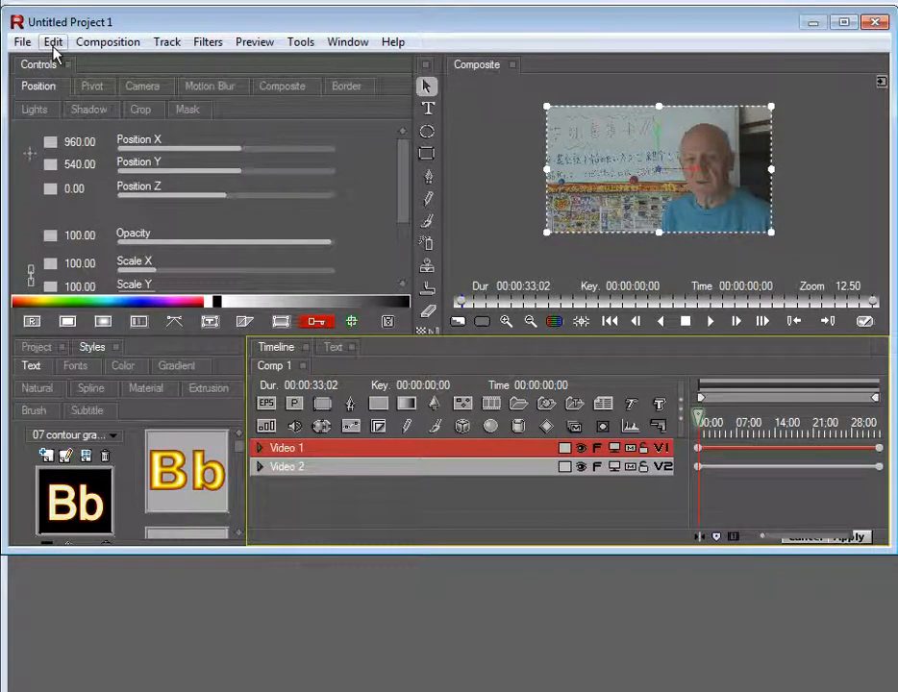
Accept the 1920×1080, 29.97 fps project settings and delete the Video 1 track
{"action": "left_click", "coordinate": [53, 44]}
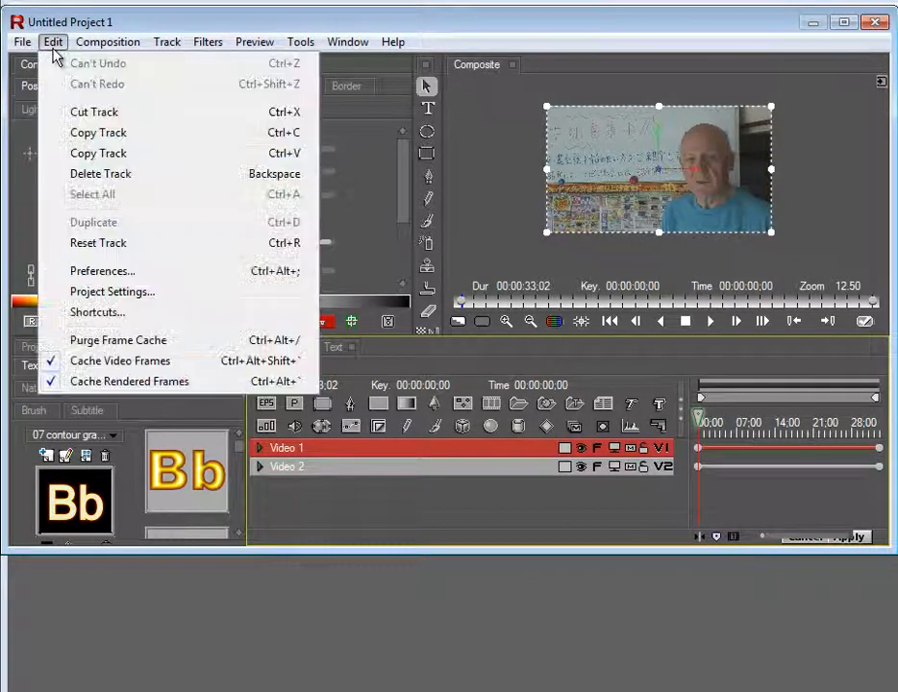
{"action": "left_click", "coordinate": [113, 292]}
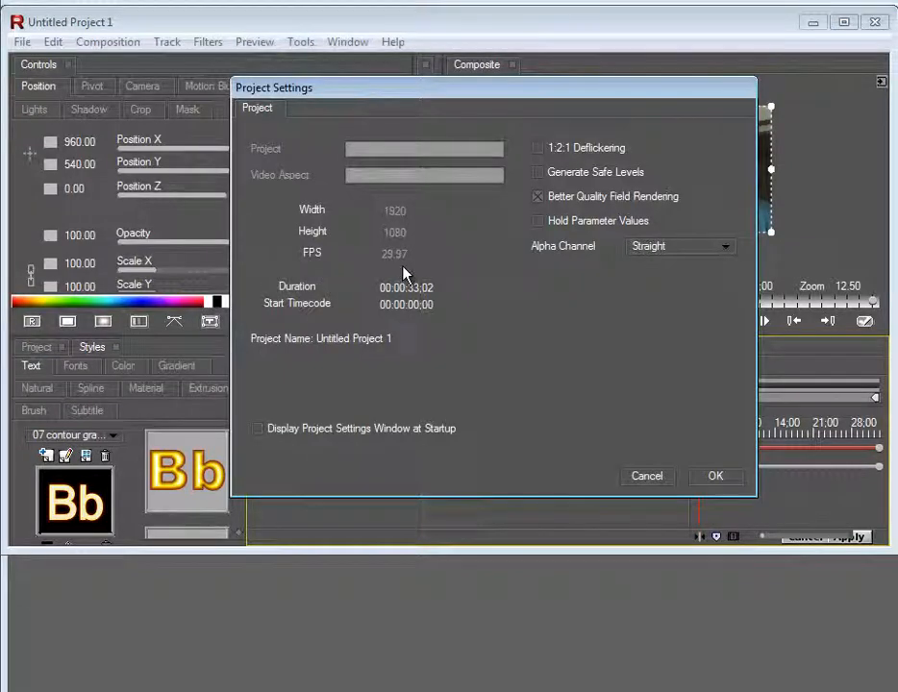
{"action": "left_click", "coordinate": [715, 478]}
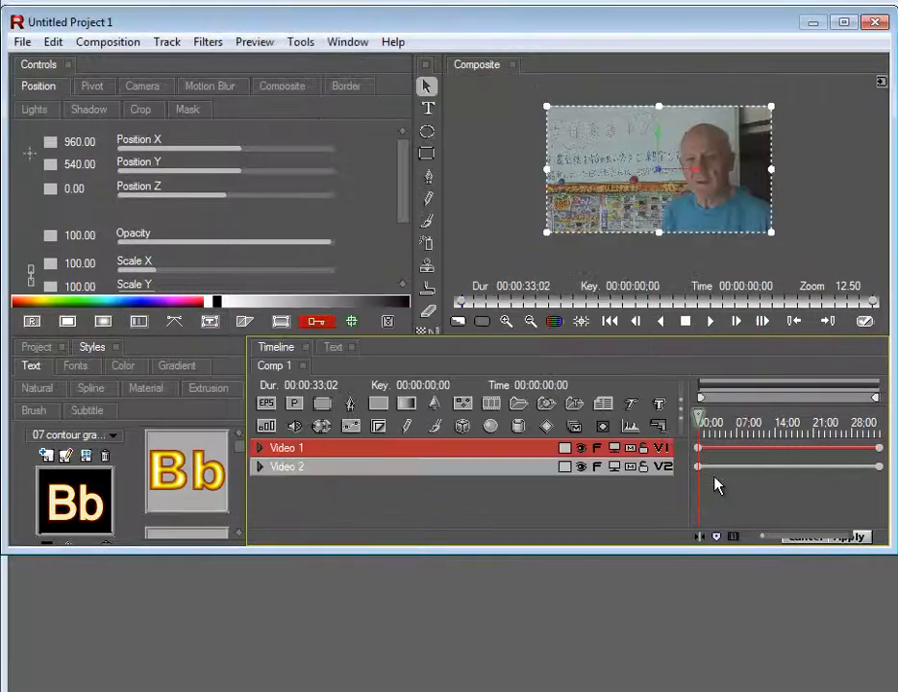
{"action": "left_click", "coordinate": [442, 446]}
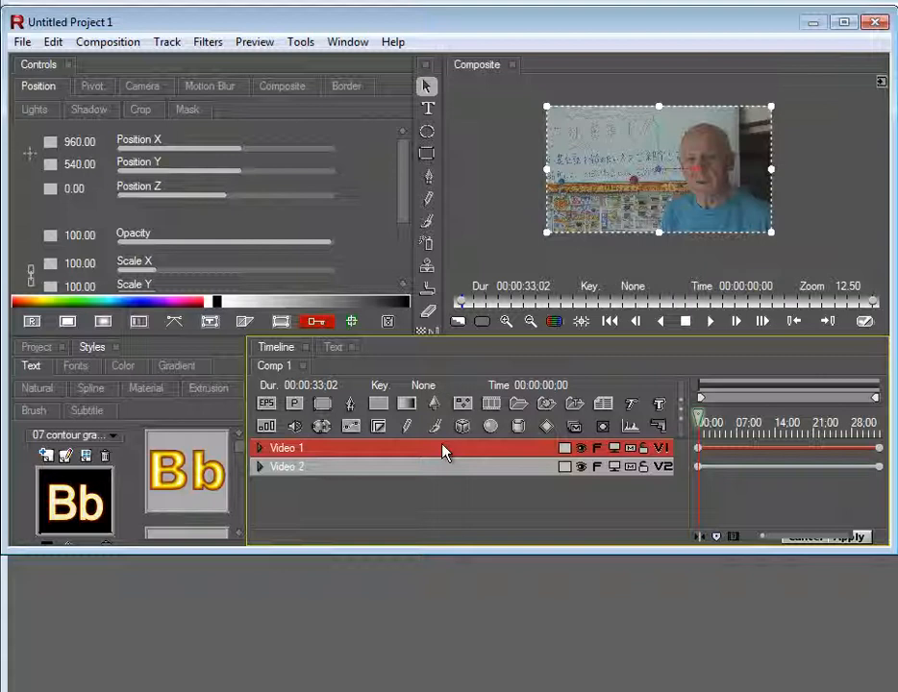
{"action": "key", "text": "Delete"}
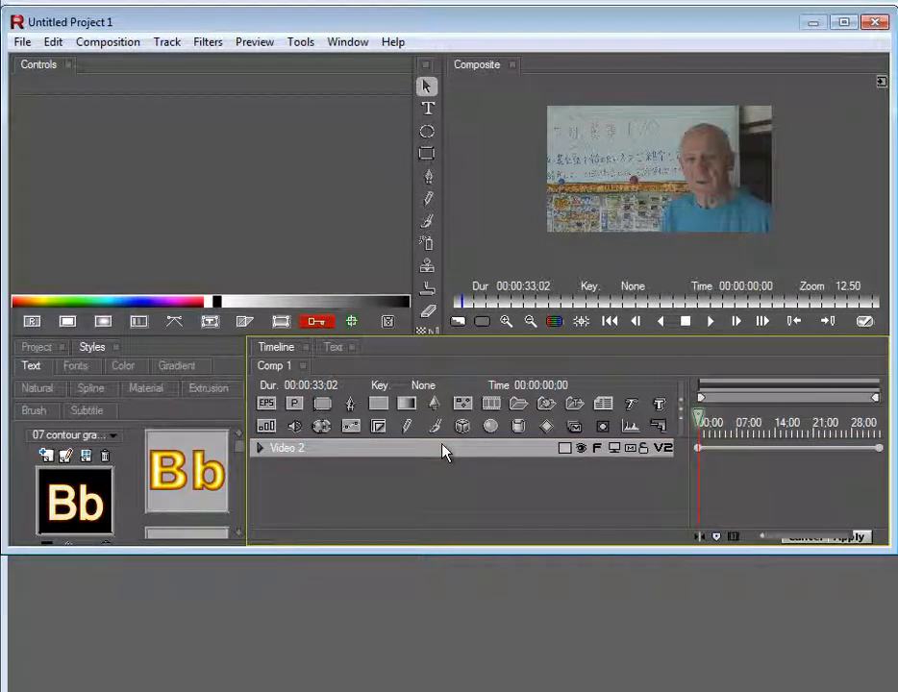
Import borisredtext1.encore.txt as a subtitle file, keeping the default import settings
{"action": "left_click", "coordinate": [22, 43]}
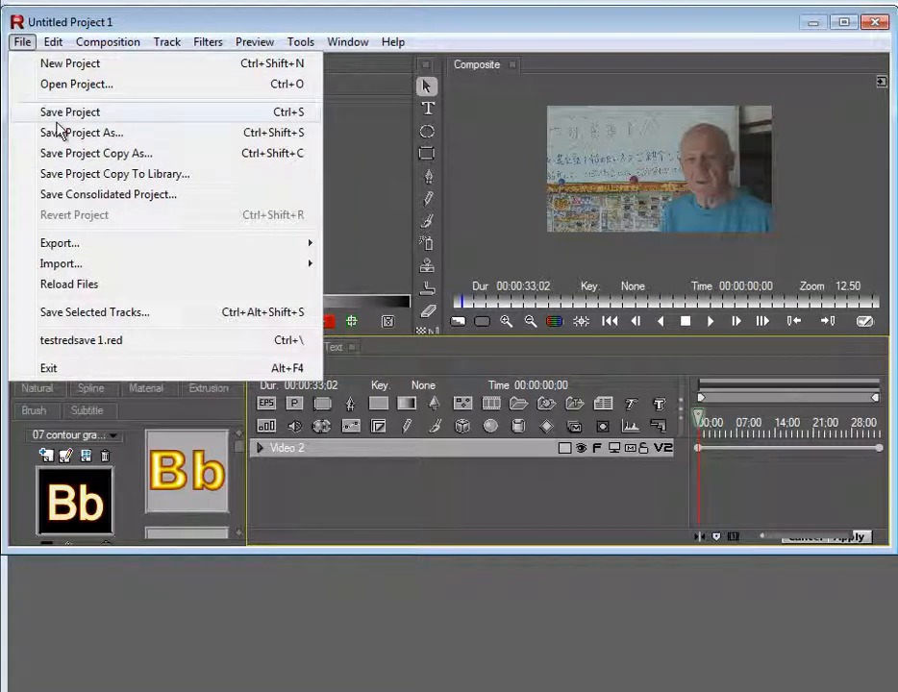
{"action": "mouse_move", "coordinate": [126, 268]}
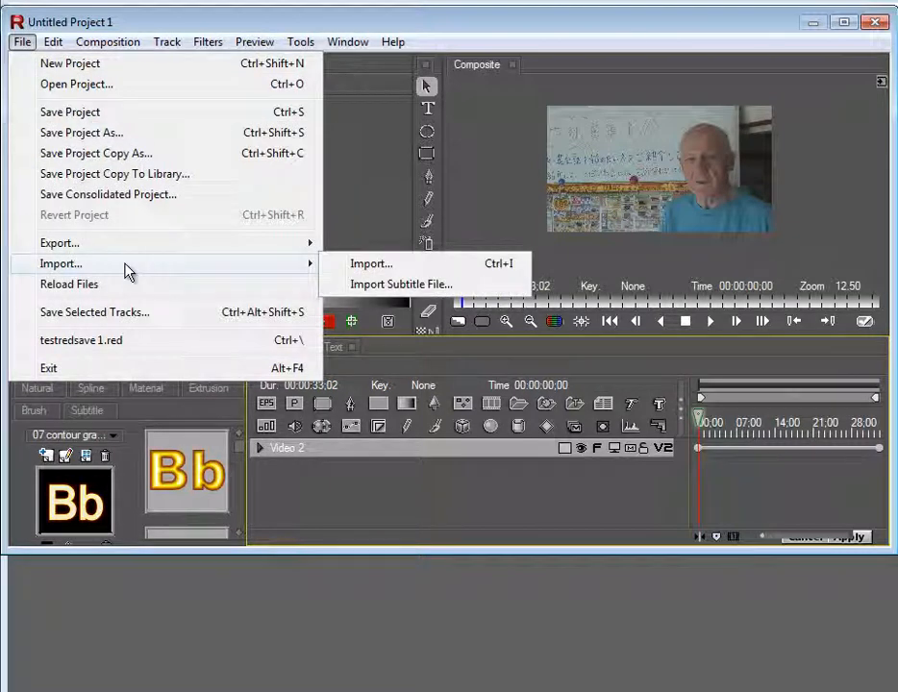
{"action": "left_click", "coordinate": [403, 289]}
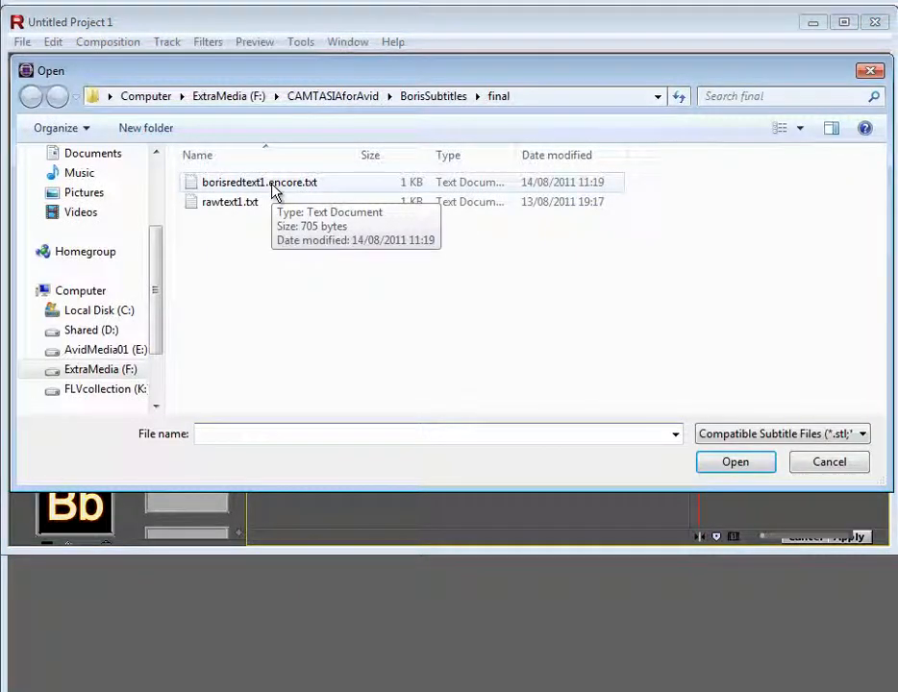
{"action": "double_click", "coordinate": [276, 184]}
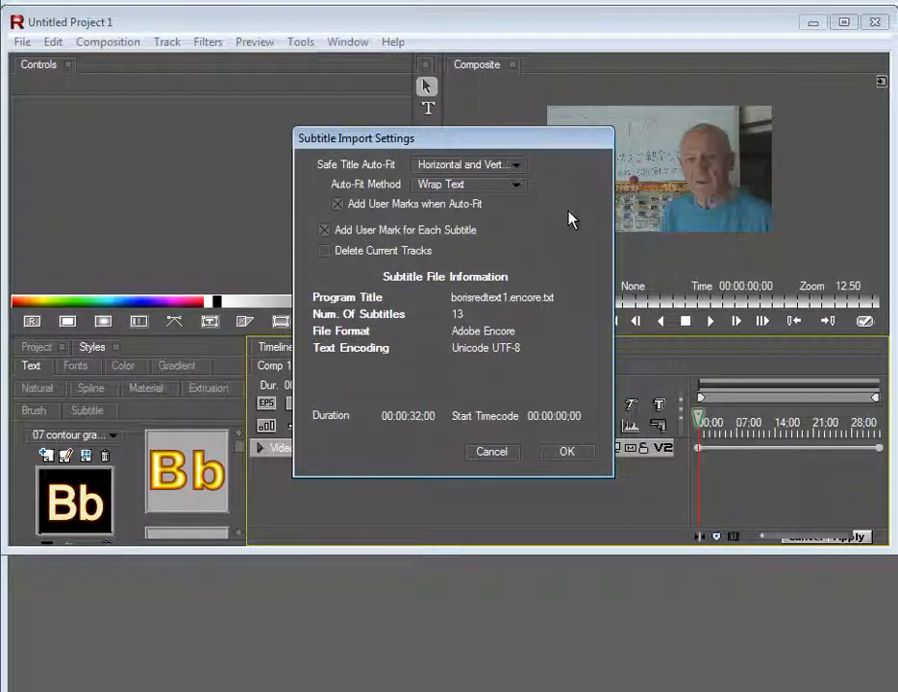
{"action": "left_click", "coordinate": [567, 452]}
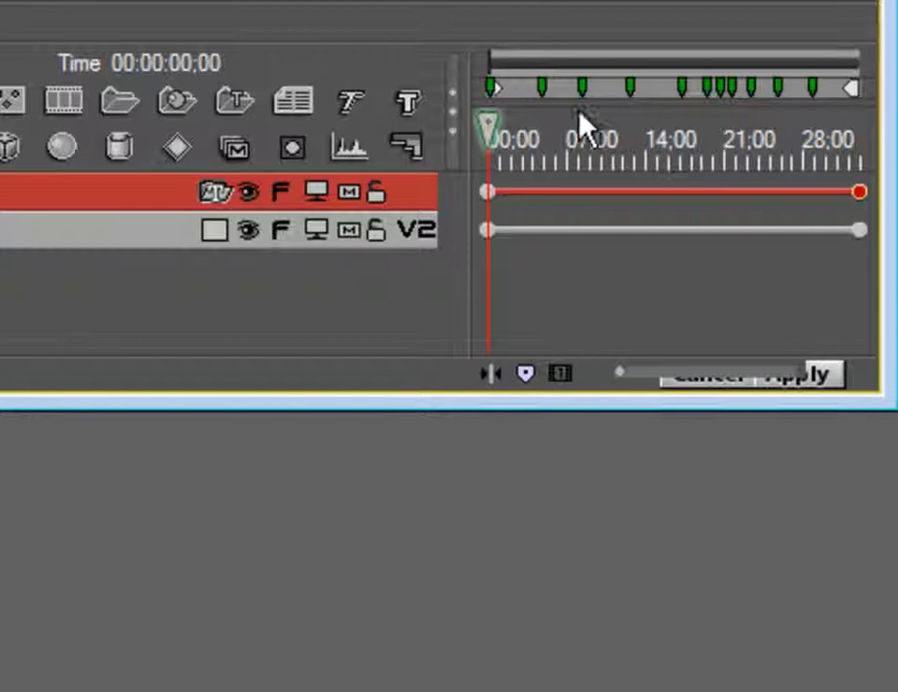
At the first subtitle's frame, apply the bordered yellow style from the '03 with borders' library
{"action": "left_click_drag", "start_coordinate": [492, 122], "coordinate": [497, 121]}
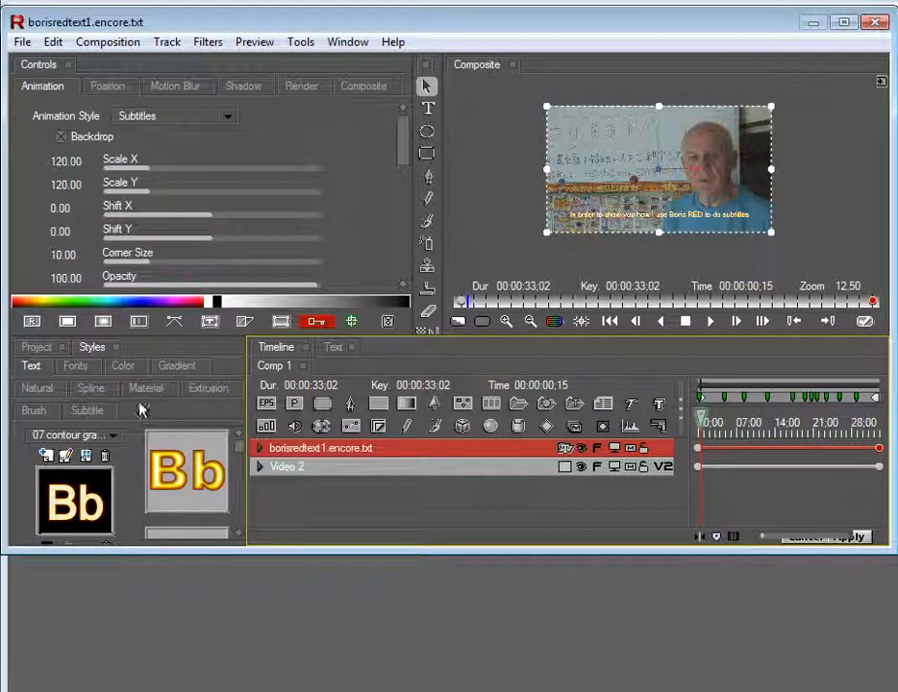
{"action": "left_click", "coordinate": [78, 437]}
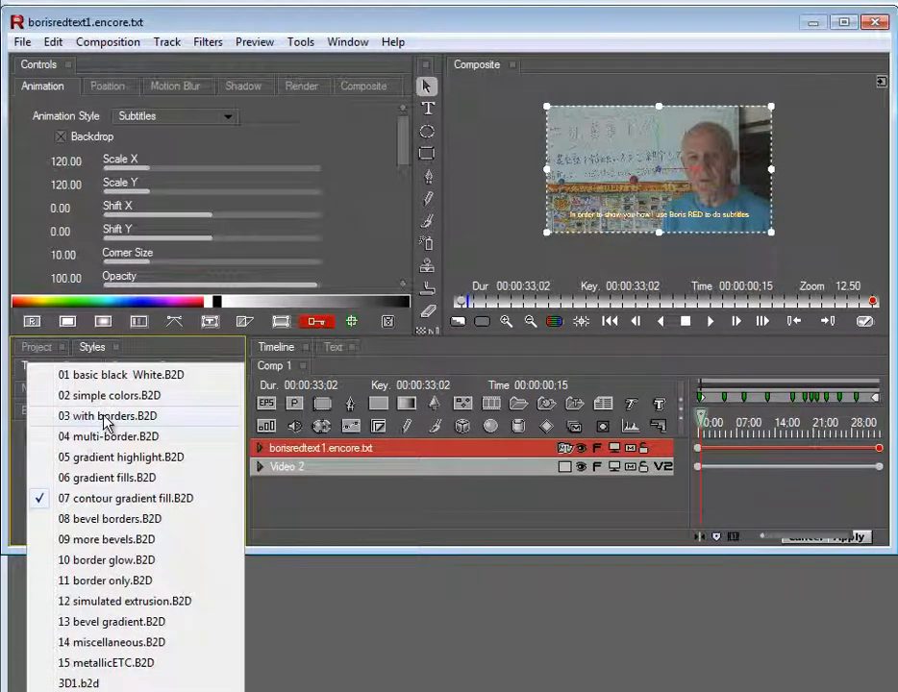
{"action": "left_click", "coordinate": [106, 423]}
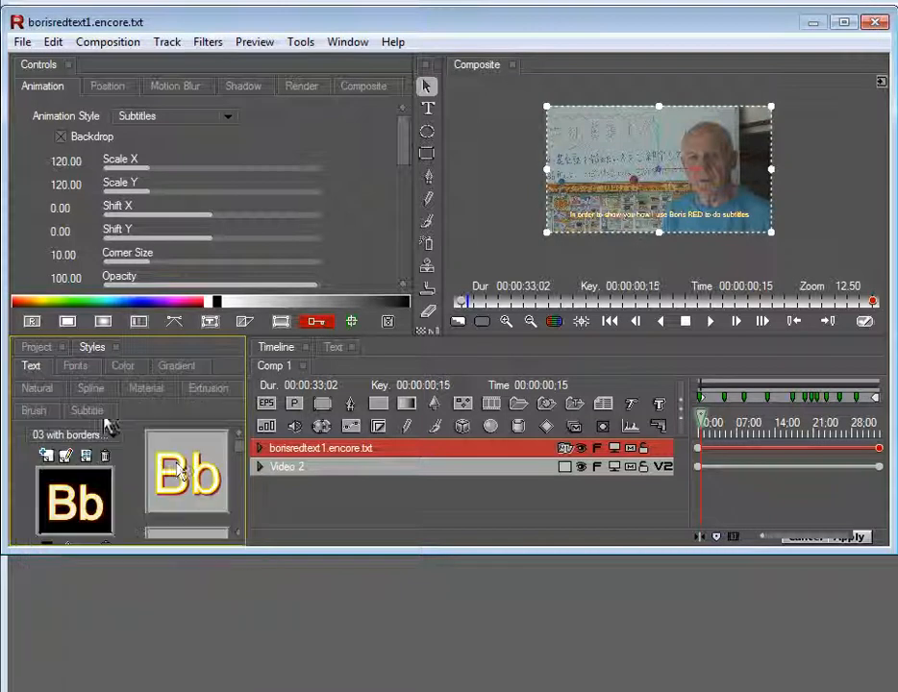
{"action": "left_click", "coordinate": [183, 471]}
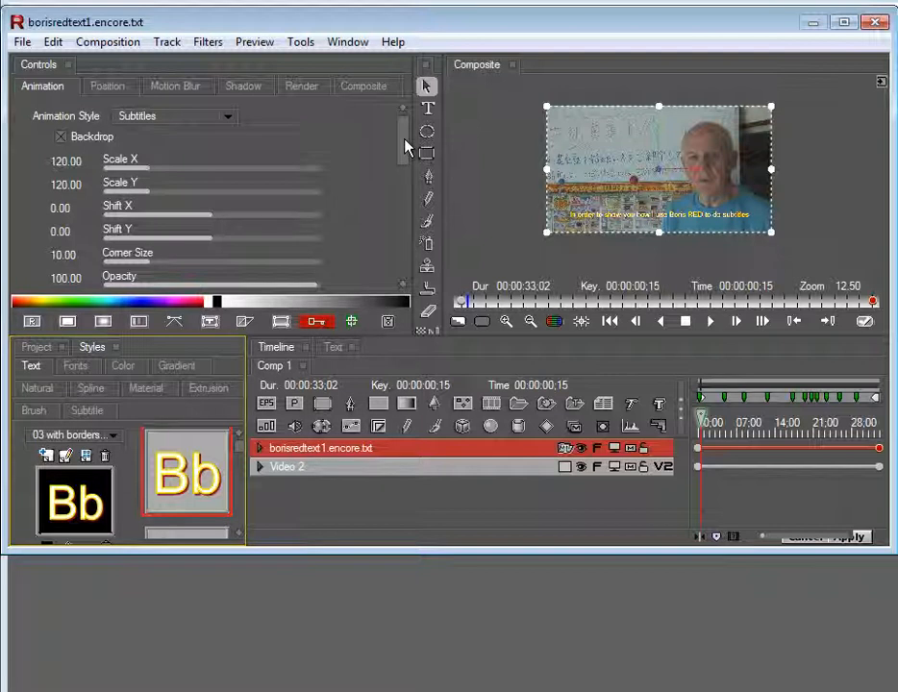
Scroll past the Arial size 23 text settings to the subtitles' Position controls
{"action": "left_click_drag", "start_coordinate": [407, 147], "coordinate": [412, 217]}
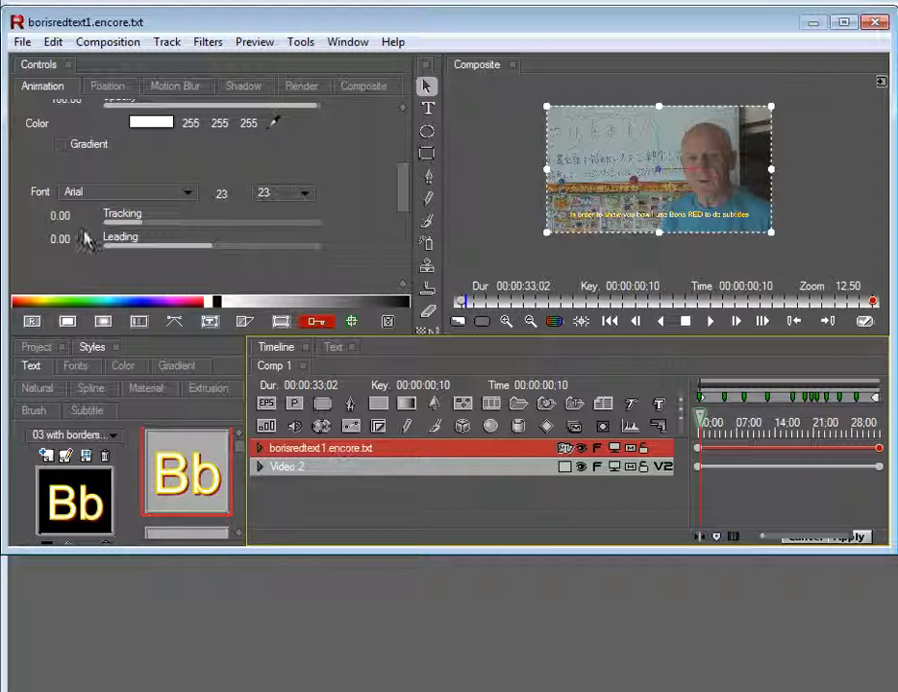
{"action": "left_click", "coordinate": [105, 88]}
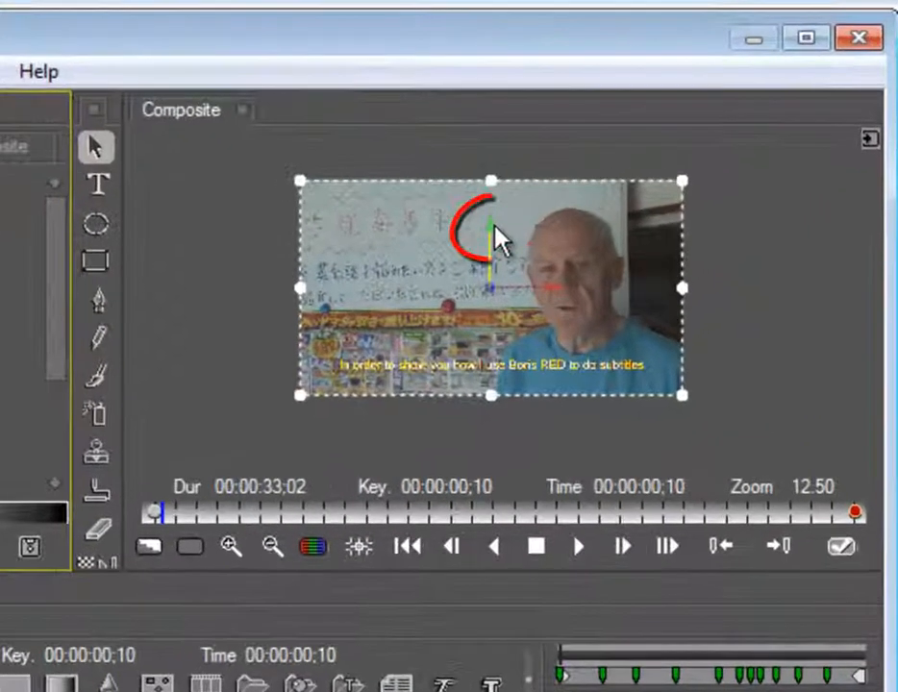
Lower the subtitles to Position Y 576.28 and make the Y keyframe Constant
{"action": "left_click", "coordinate": [494, 227]}
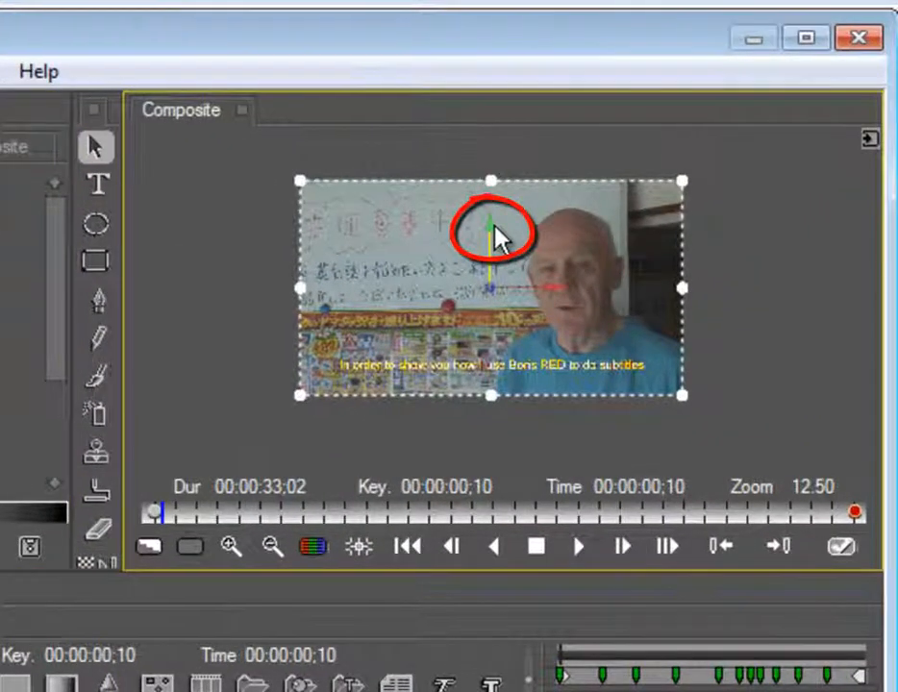
{"action": "left_click_drag", "start_coordinate": [494, 227], "coordinate": [494, 233]}
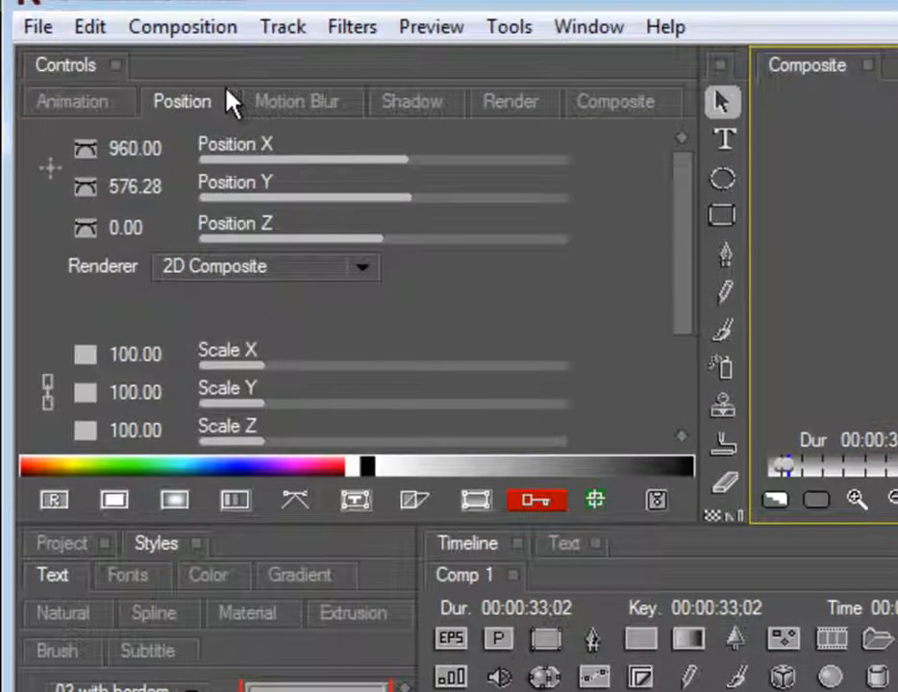
{"action": "left_click", "coordinate": [87, 191]}
{"action": "left_click", "coordinate": [152, 236]}
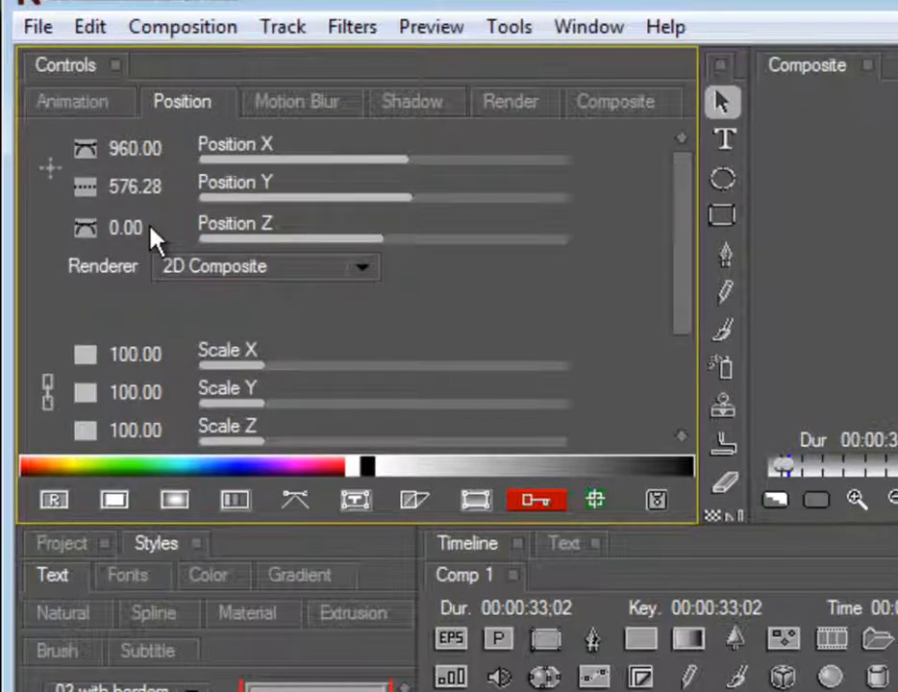
Set Position X and Z keyframes to Constant, then apply the effect back to Avid
{"action": "left_click", "coordinate": [87, 153]}
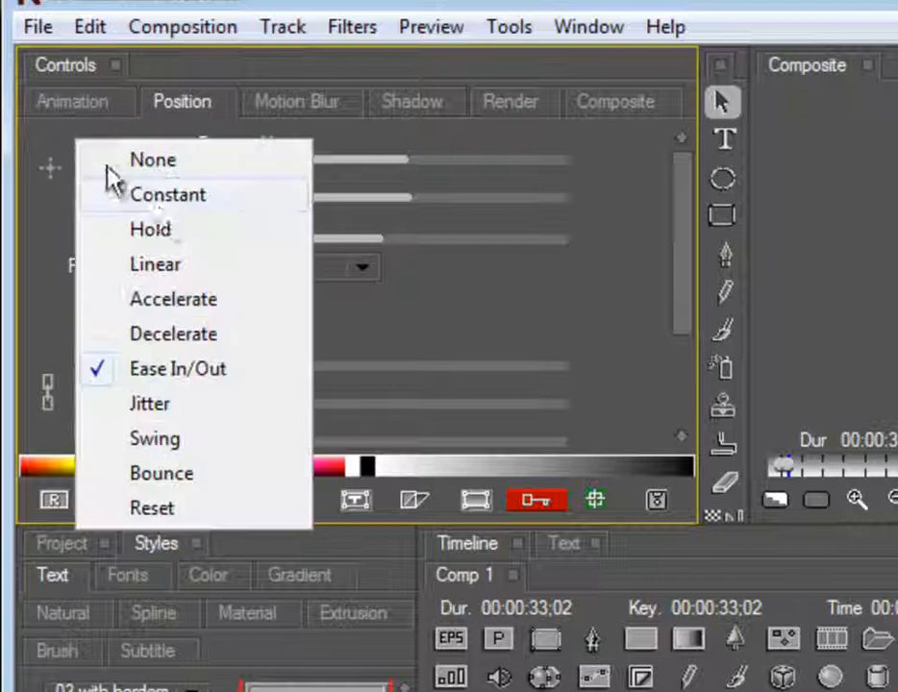
{"action": "left_click", "coordinate": [168, 197]}
{"action": "left_click", "coordinate": [87, 236]}
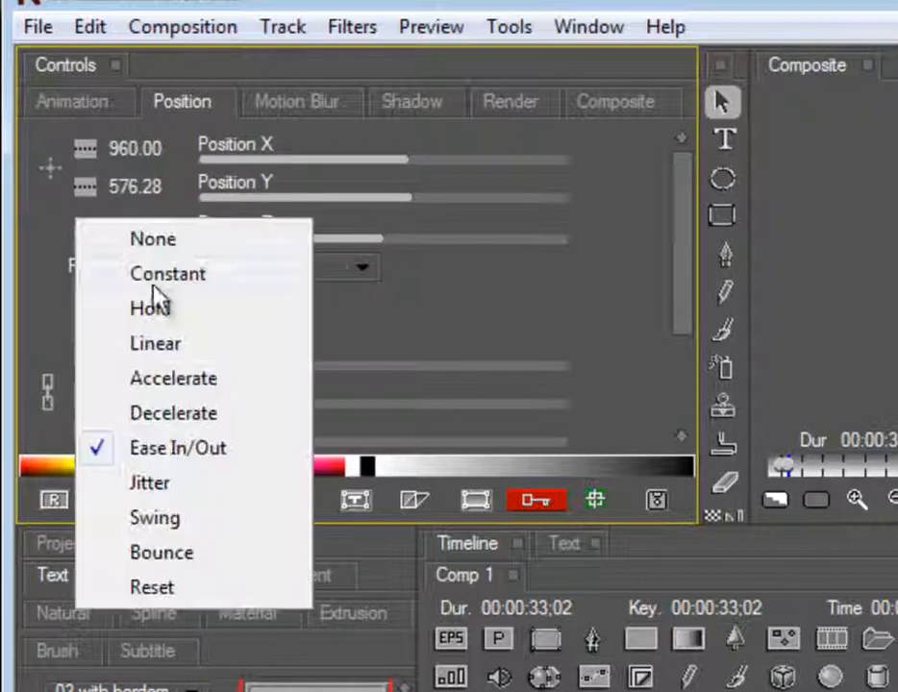
{"action": "left_click", "coordinate": [163, 275]}
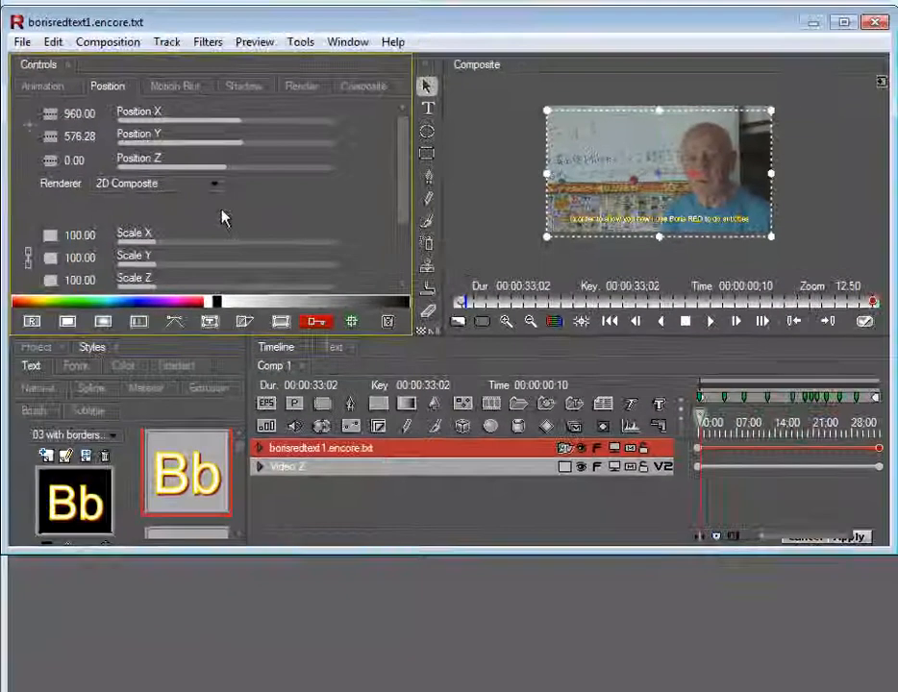
{"action": "left_click", "coordinate": [262, 454]}
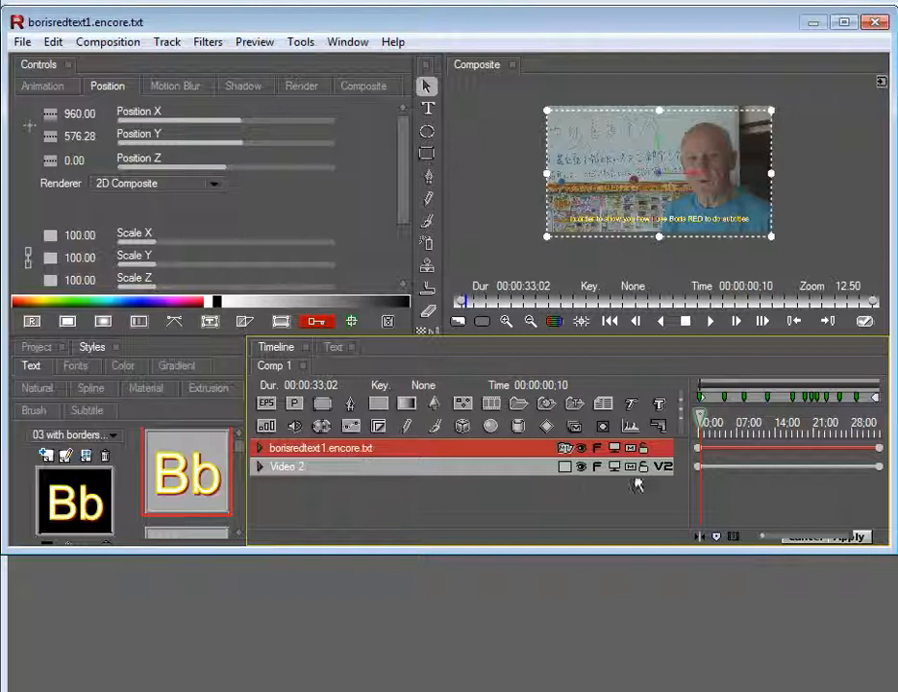
{"action": "left_click", "coordinate": [851, 536]}
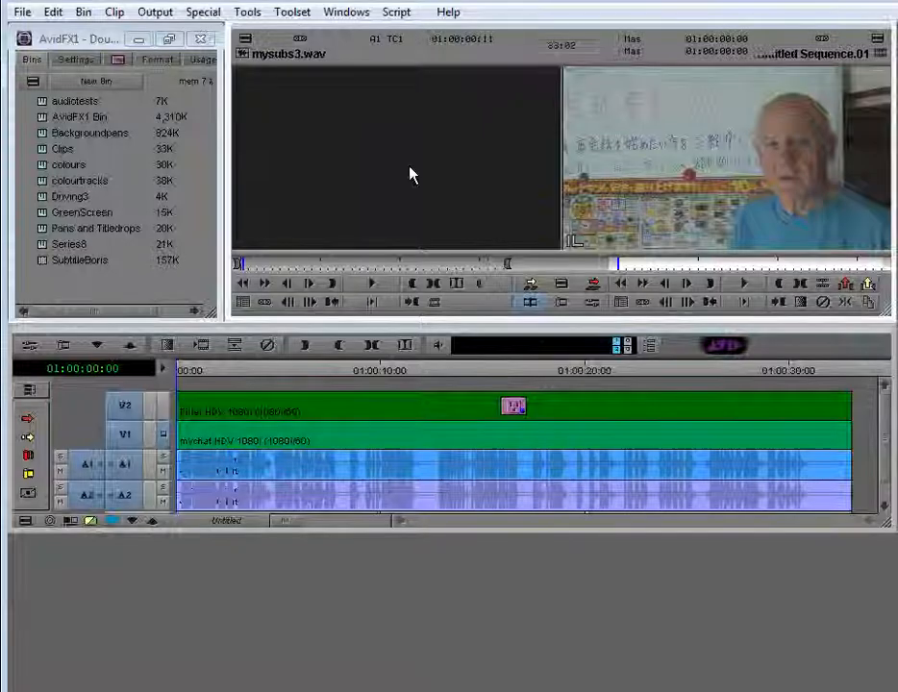
Render the subtitle filter effect on V2 of Untitled Sequence.01
{"action": "left_click", "coordinate": [200, 346]}
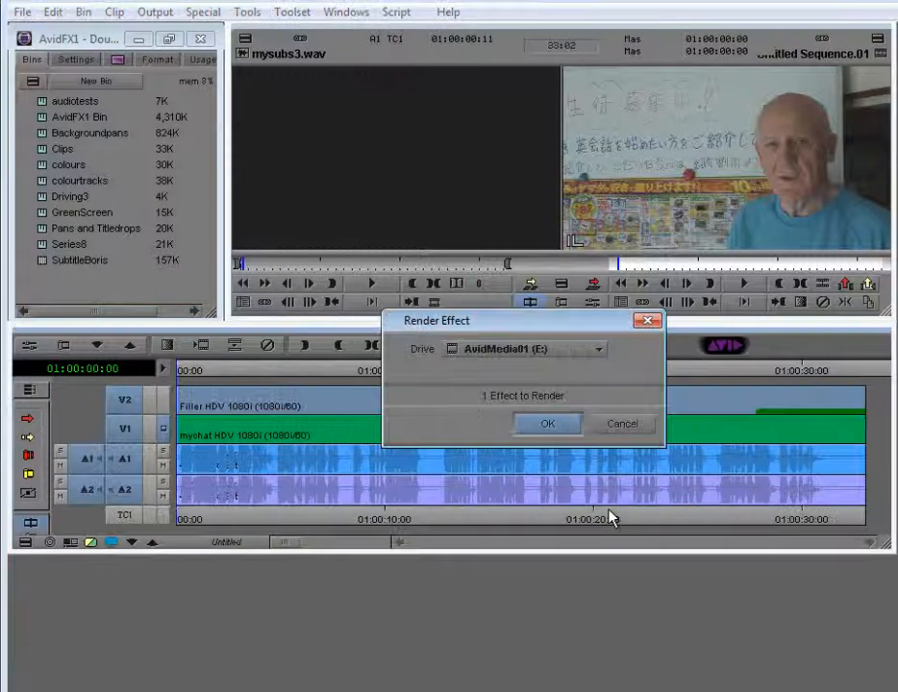
{"action": "left_click", "coordinate": [553, 425]}
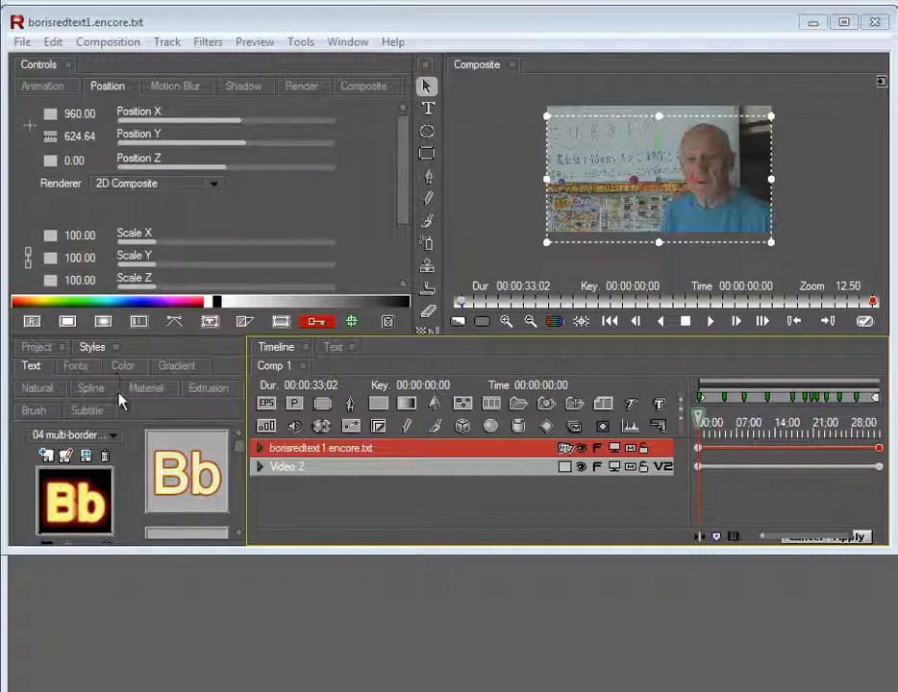
Expand the borisredtext1.encore.txt track to reveal Transformations and each subtitle layer
{"action": "left_click", "coordinate": [267, 451]}
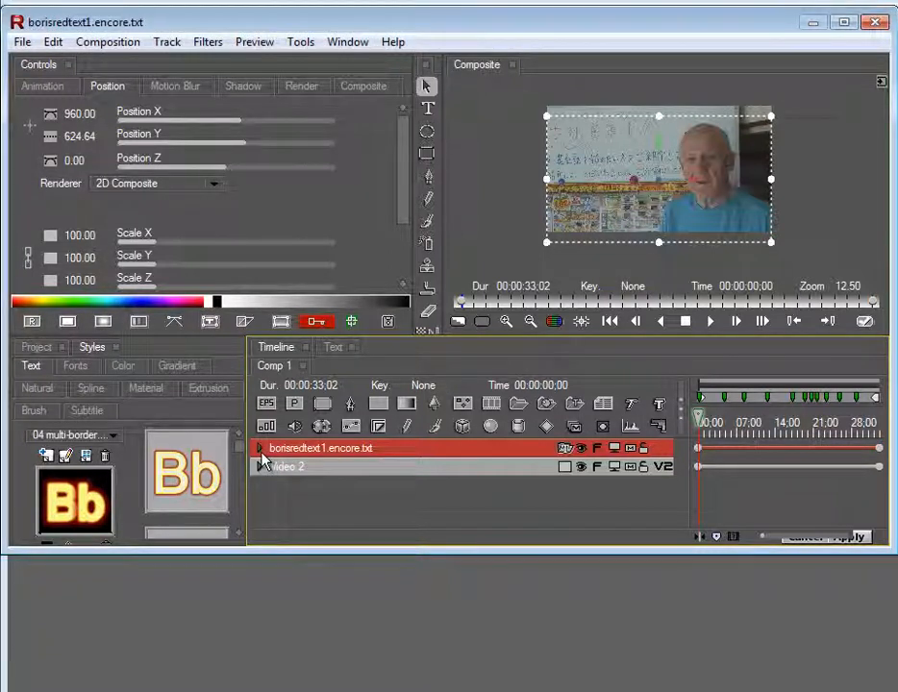
{"action": "left_click", "coordinate": [259, 450]}
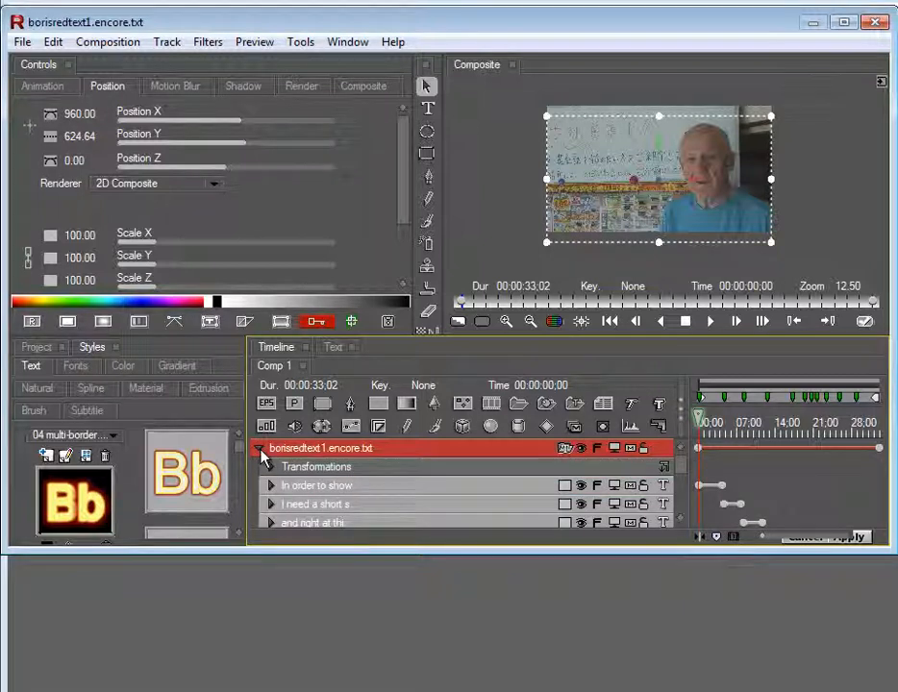
{"action": "scroll", "coordinate": [327, 481], "scroll_direction": "down", "scroll_amount": 2}
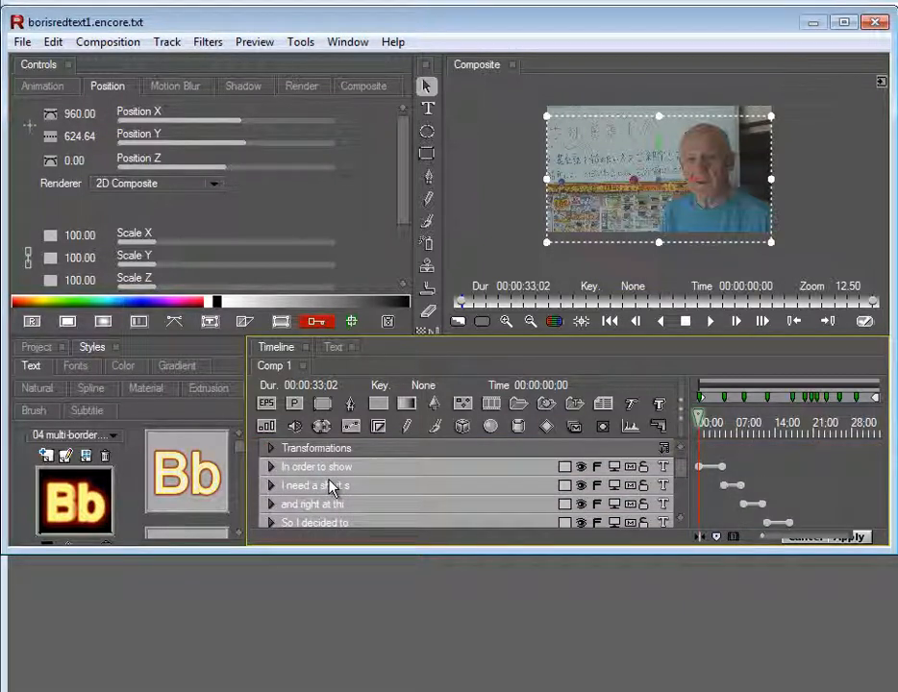